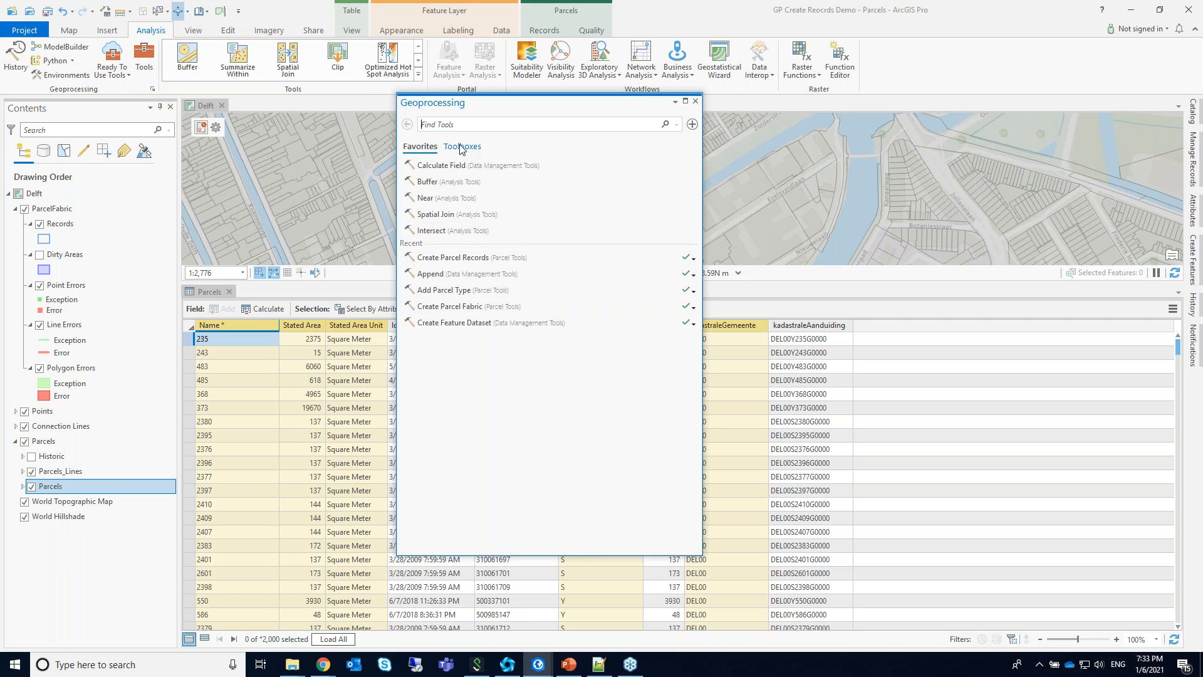
Set up the Create Parcel Records tool for the Parcels\Parcels layer with Expression as the record name method.
click(458, 258)
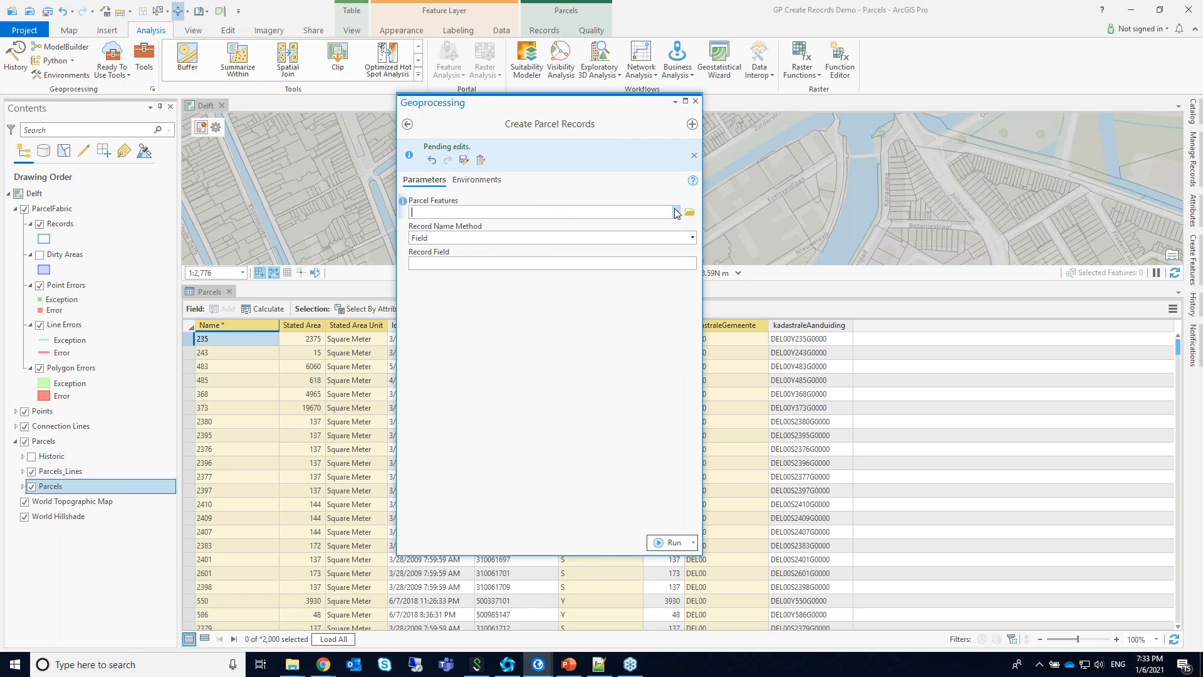
click(677, 212)
click(476, 331)
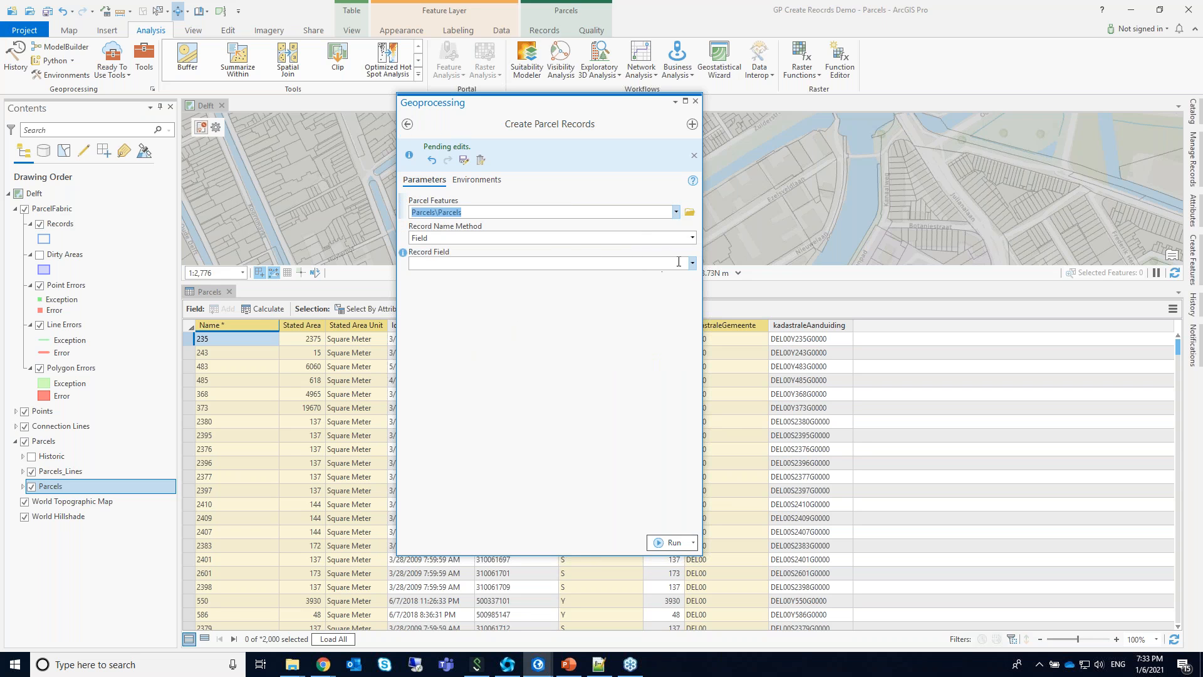
click(692, 264)
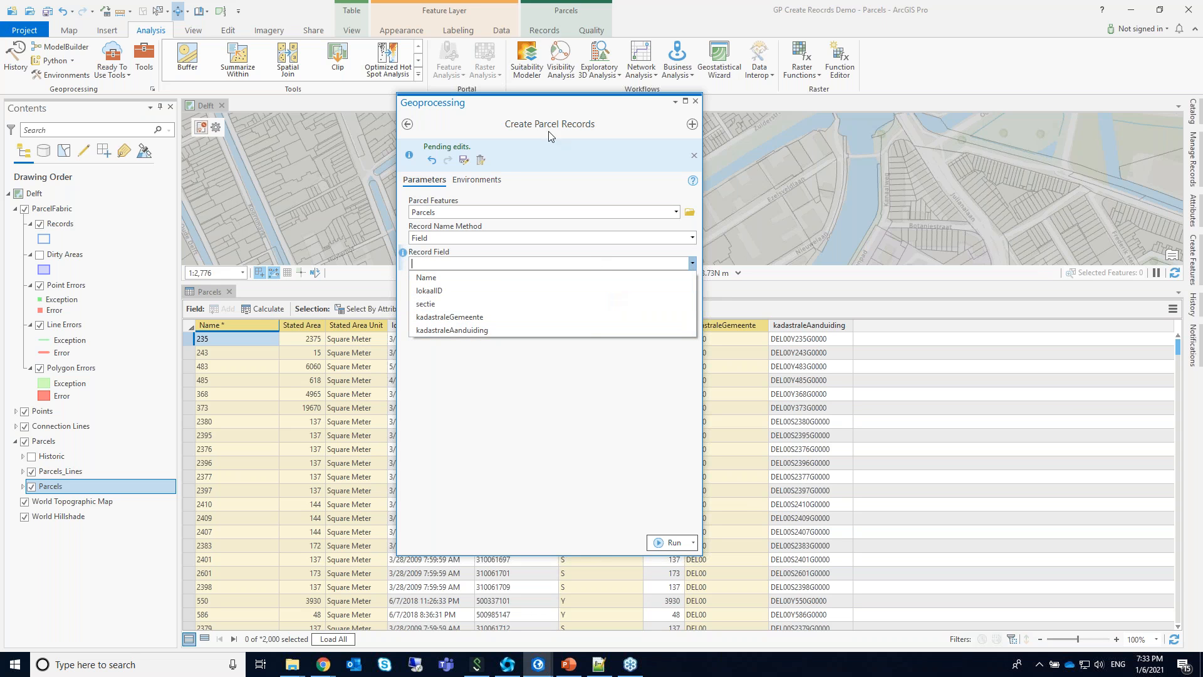
drag(536, 103, 1021, 112)
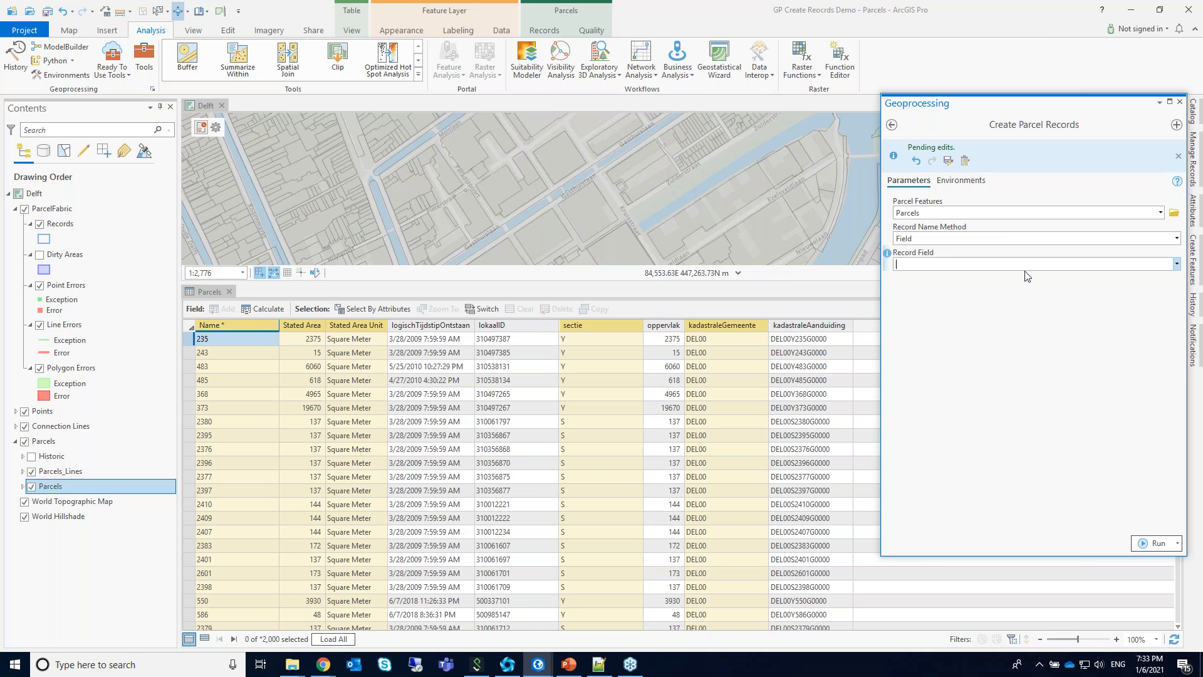
click(1176, 238)
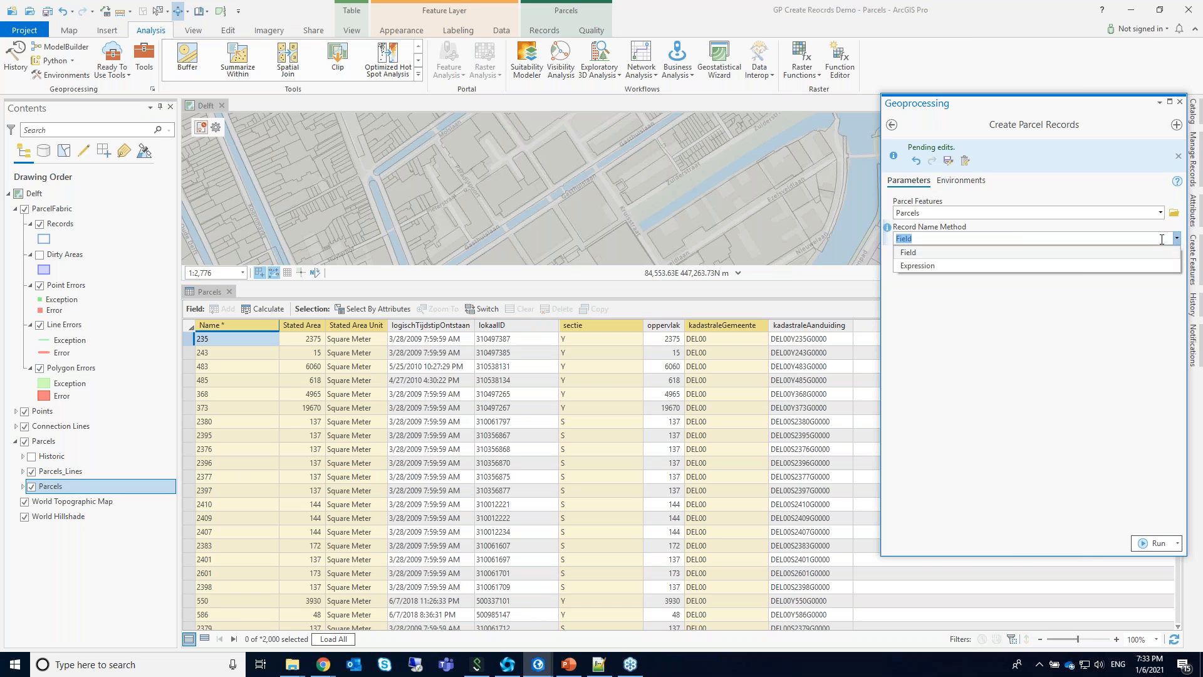
click(1016, 265)
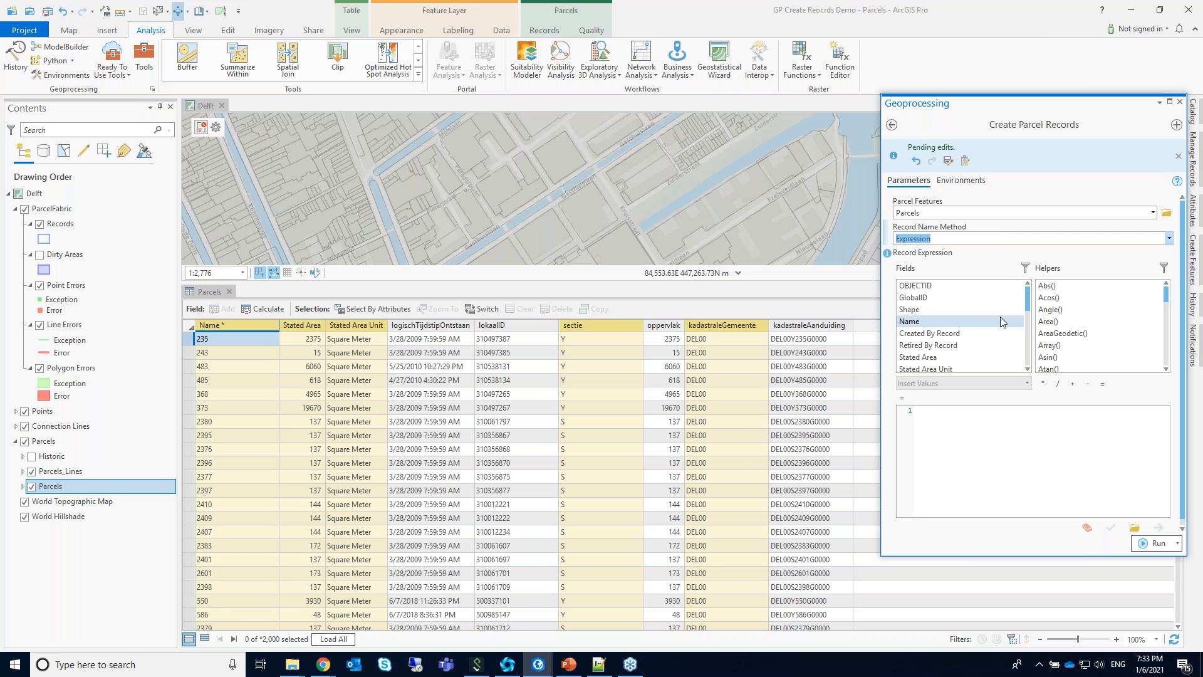
Build the record expression $feature.kadastraleGemeente+$feature.sectie and run the Create Parcel Records tool.
click(945, 419)
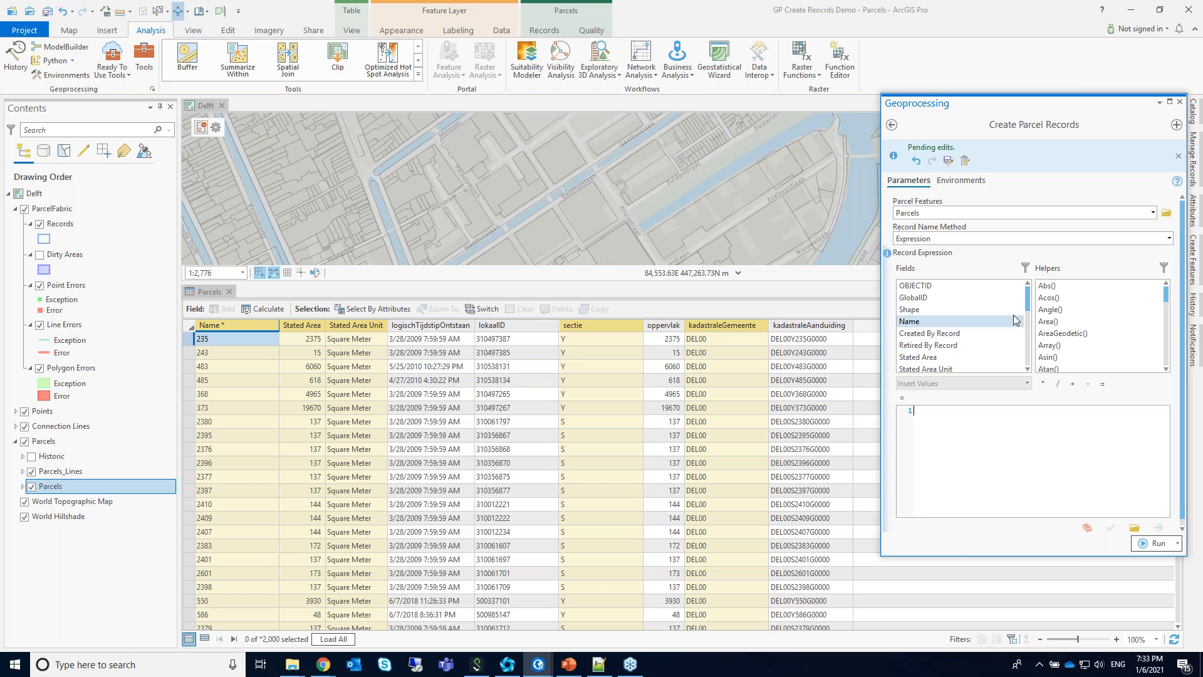
drag(1027, 294, 1027, 358)
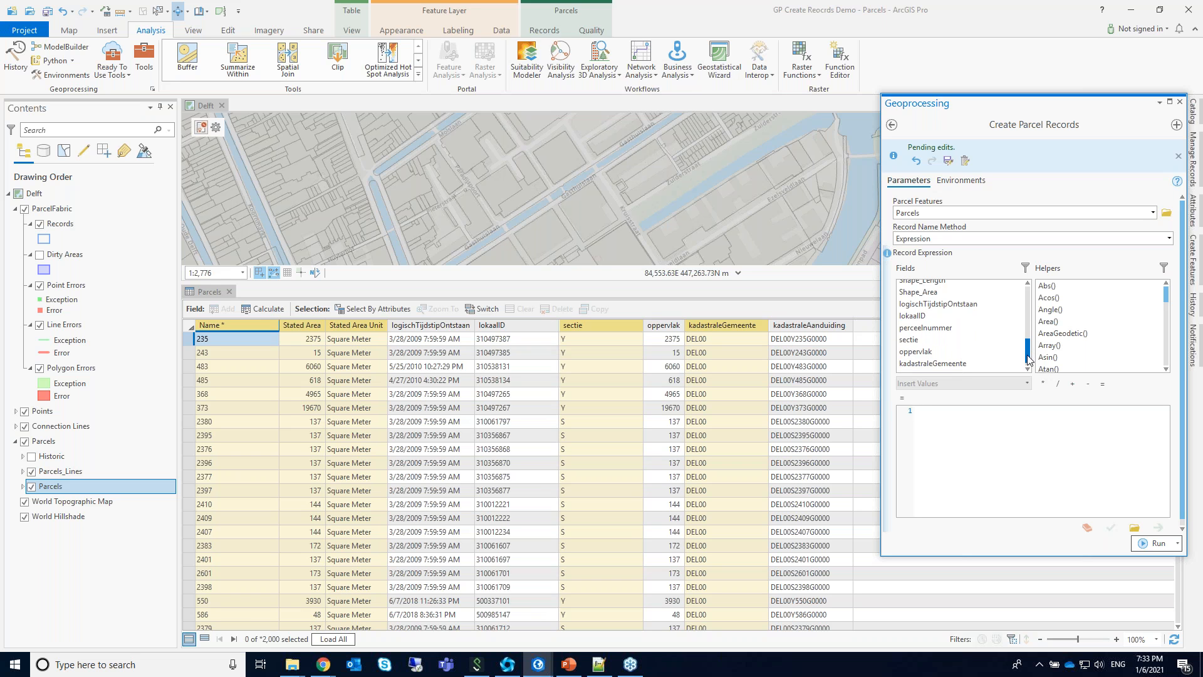
double_click(934, 364)
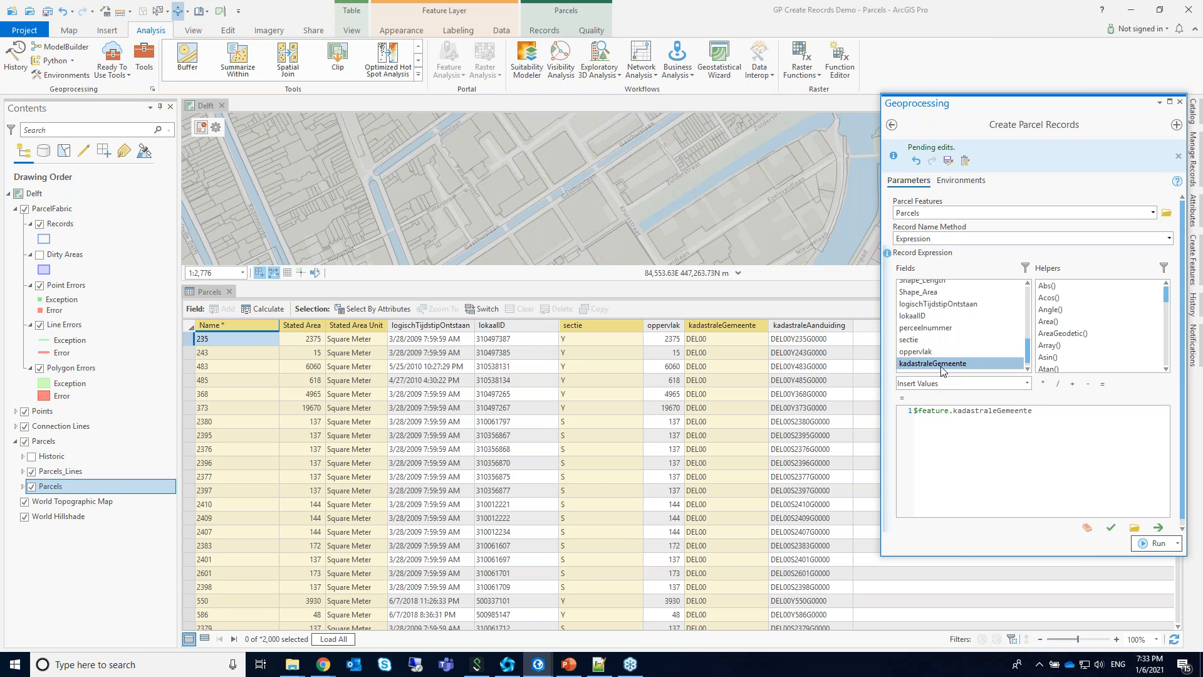
click(1047, 419)
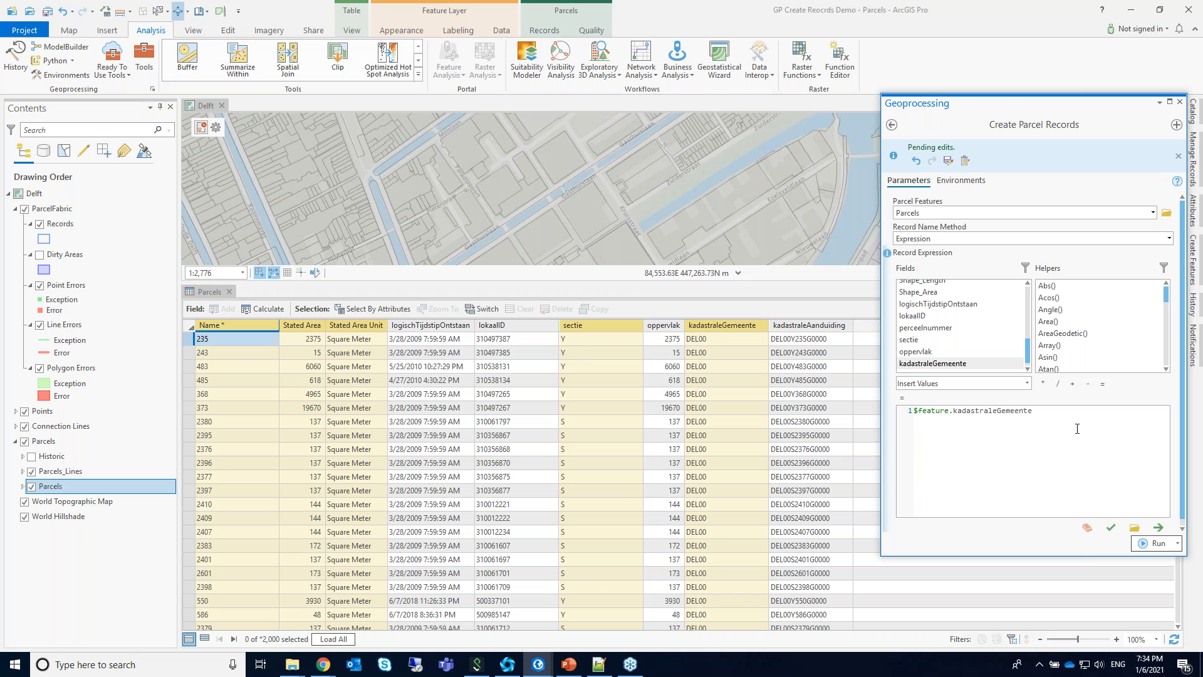
text(+)
double_click(908, 339)
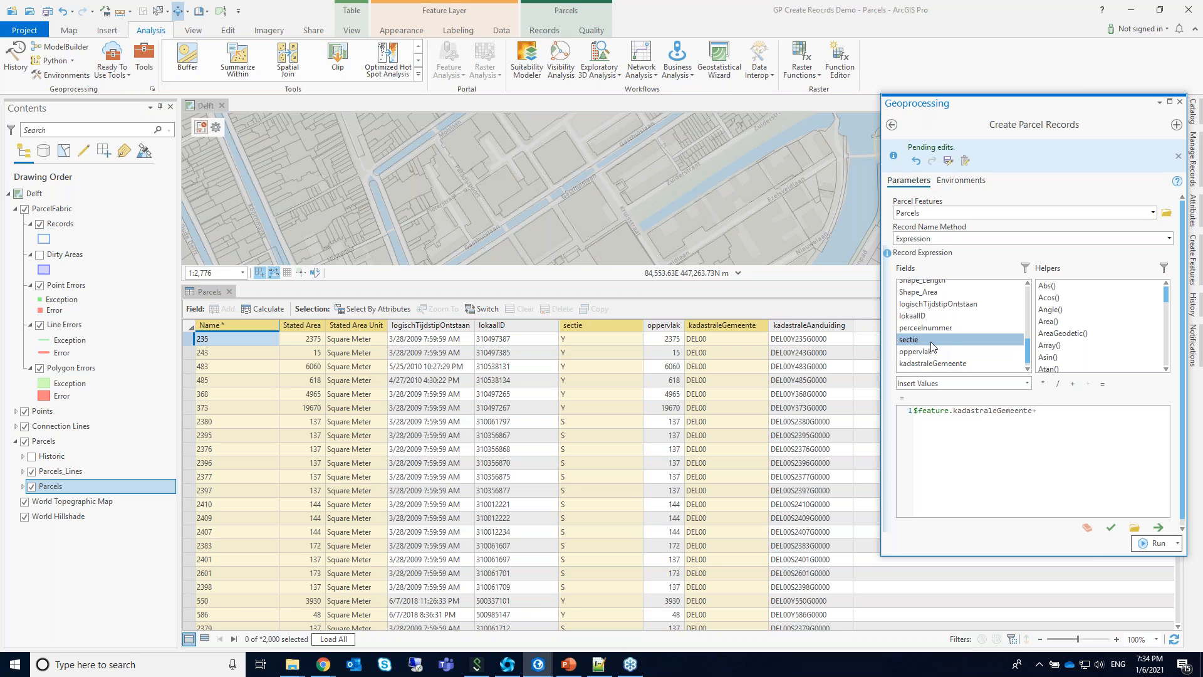
click(1151, 543)
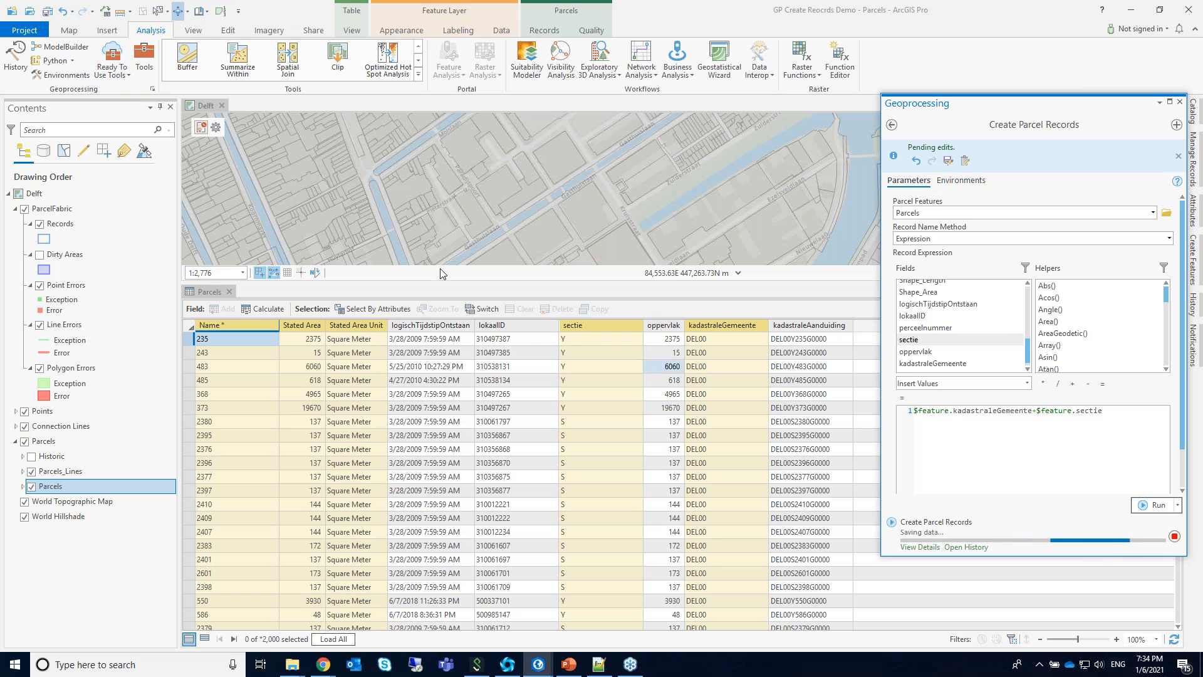
Examine the Records attribute table after closing the Parcels table, and close the Geoprocessing pane.
click(231, 291)
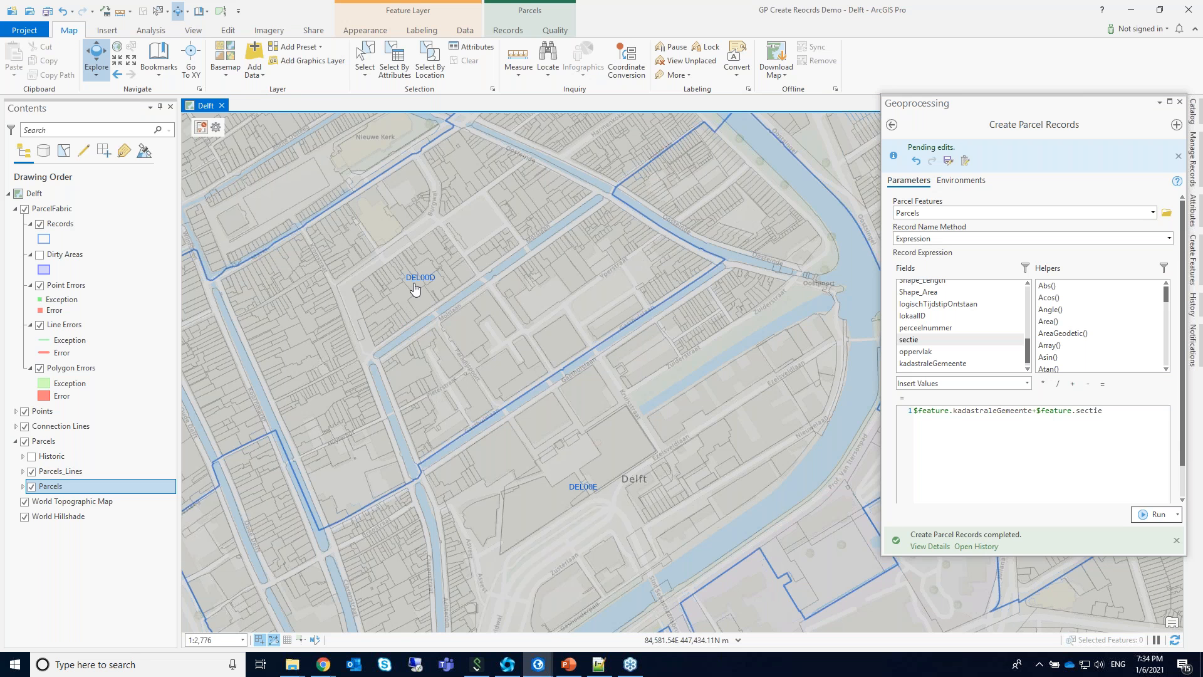
right_click(66, 223)
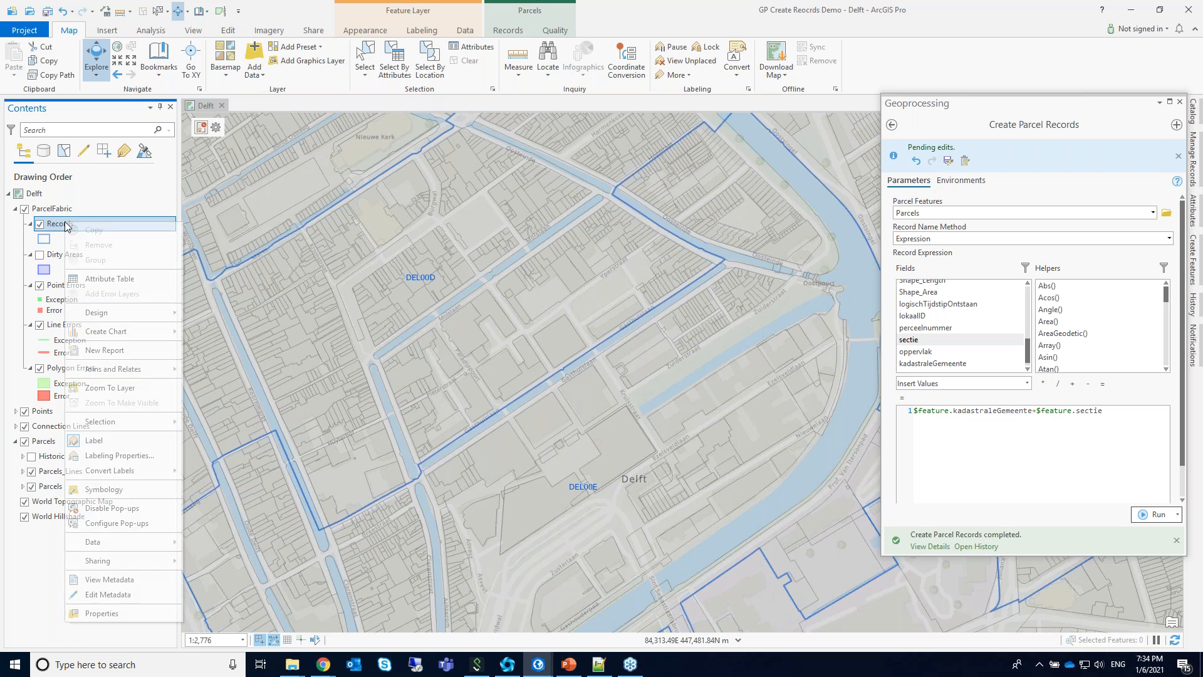
click(103, 279)
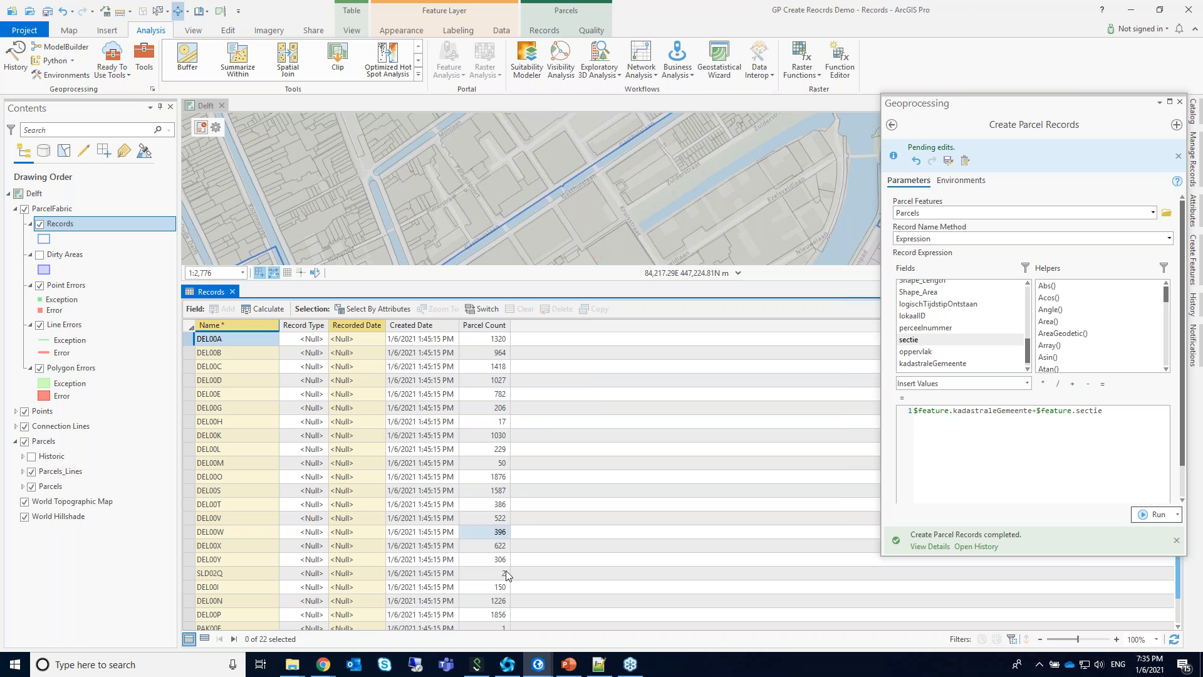
click(231, 291)
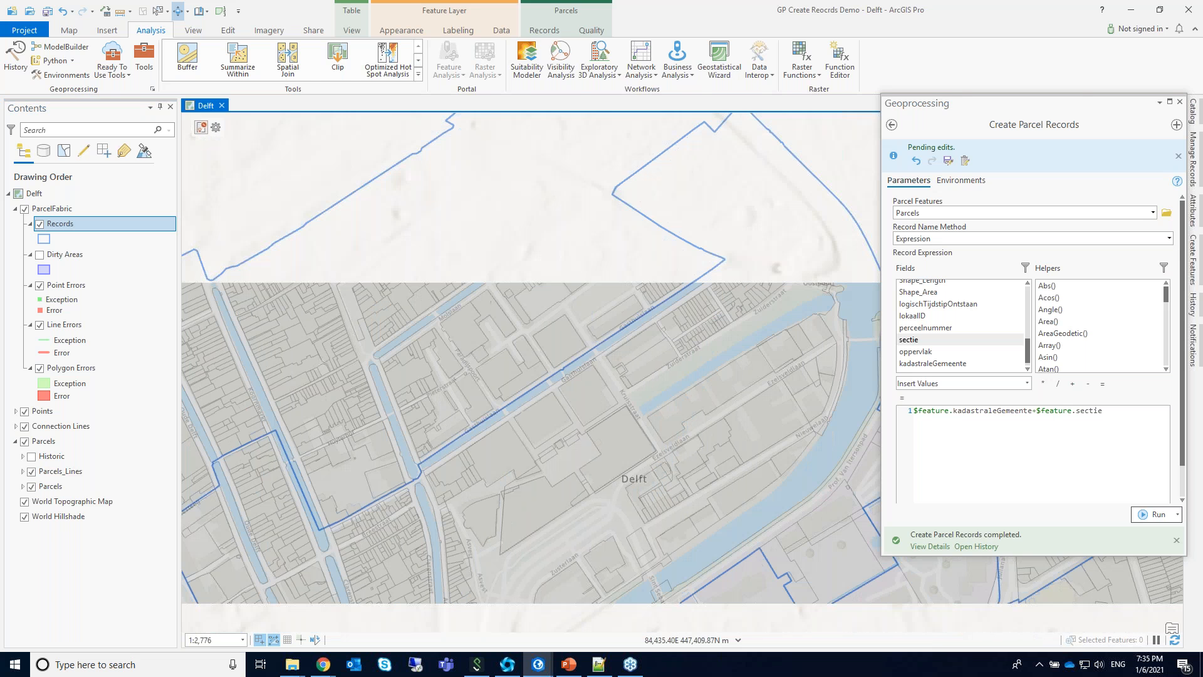
drag(1065, 103, 957, 99)
click(1010, 86)
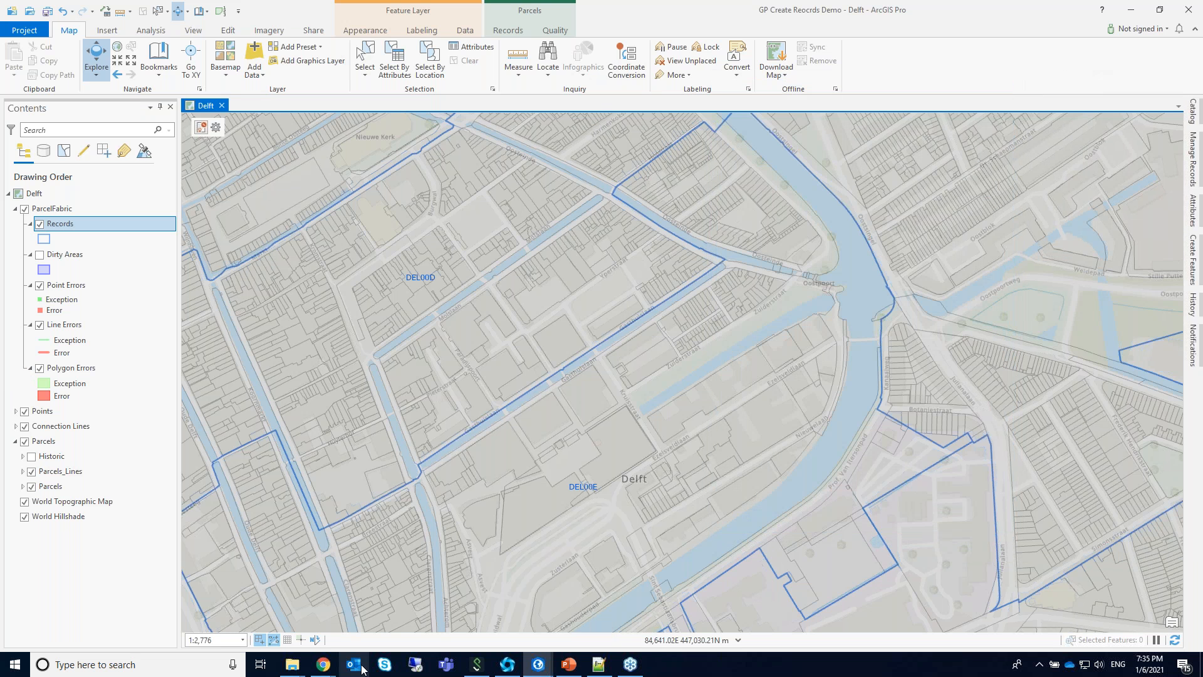
Switch to the HCAD WINDROW SEC 1 SUBDIVISION project and open the Tax attribute table at the Needs Research and Area Mismatch fields.
mouse_move(542, 668)
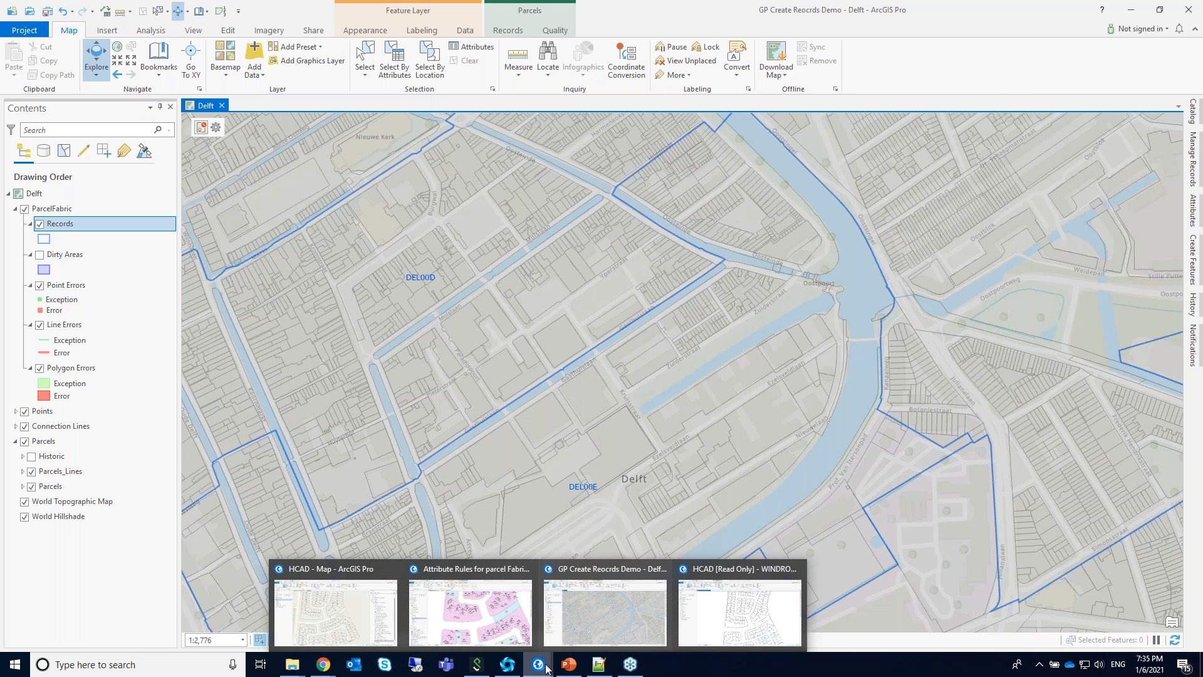
click(717, 626)
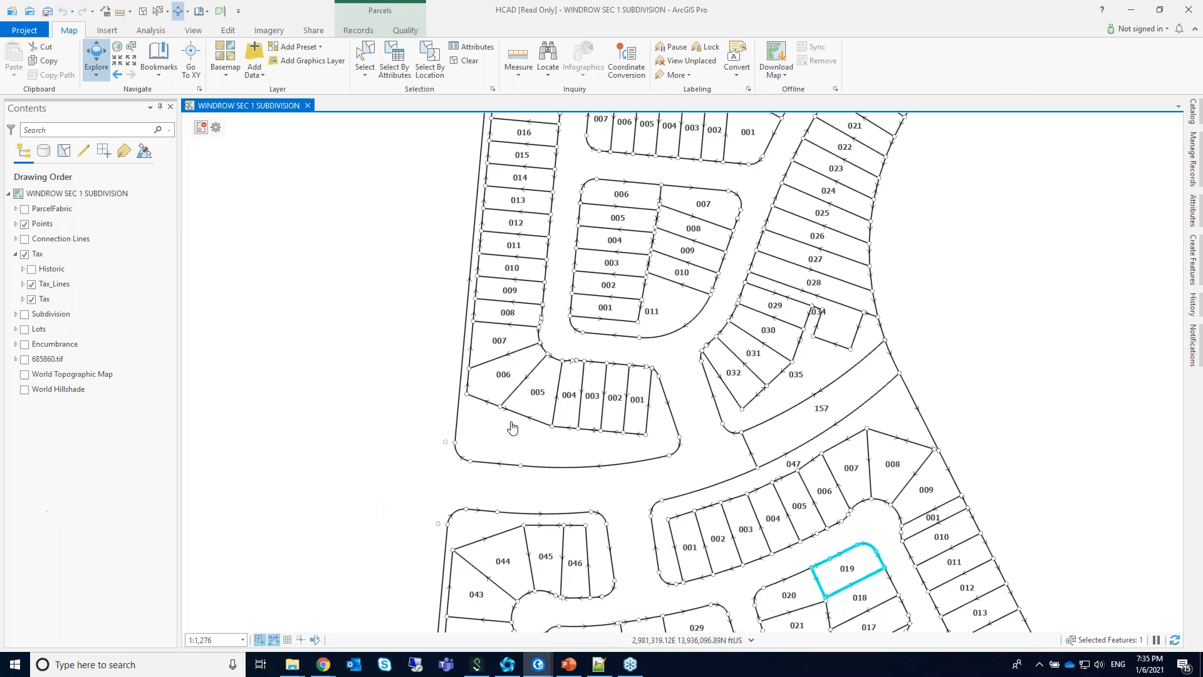
right_click(55, 299)
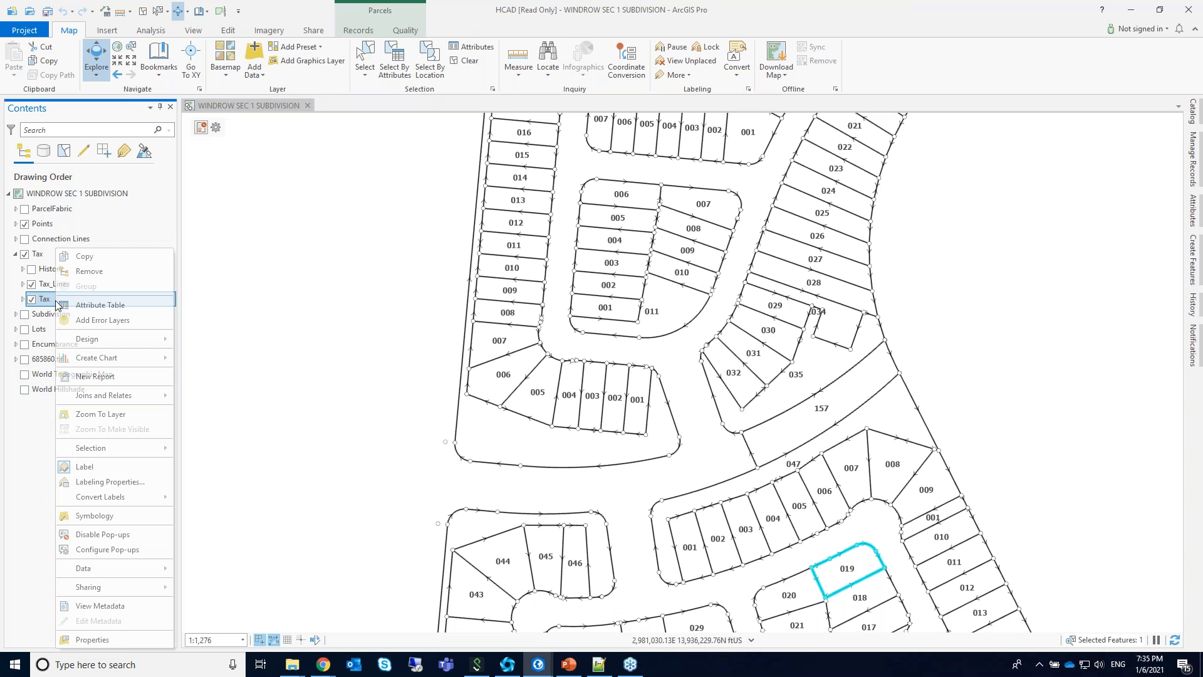
click(91, 305)
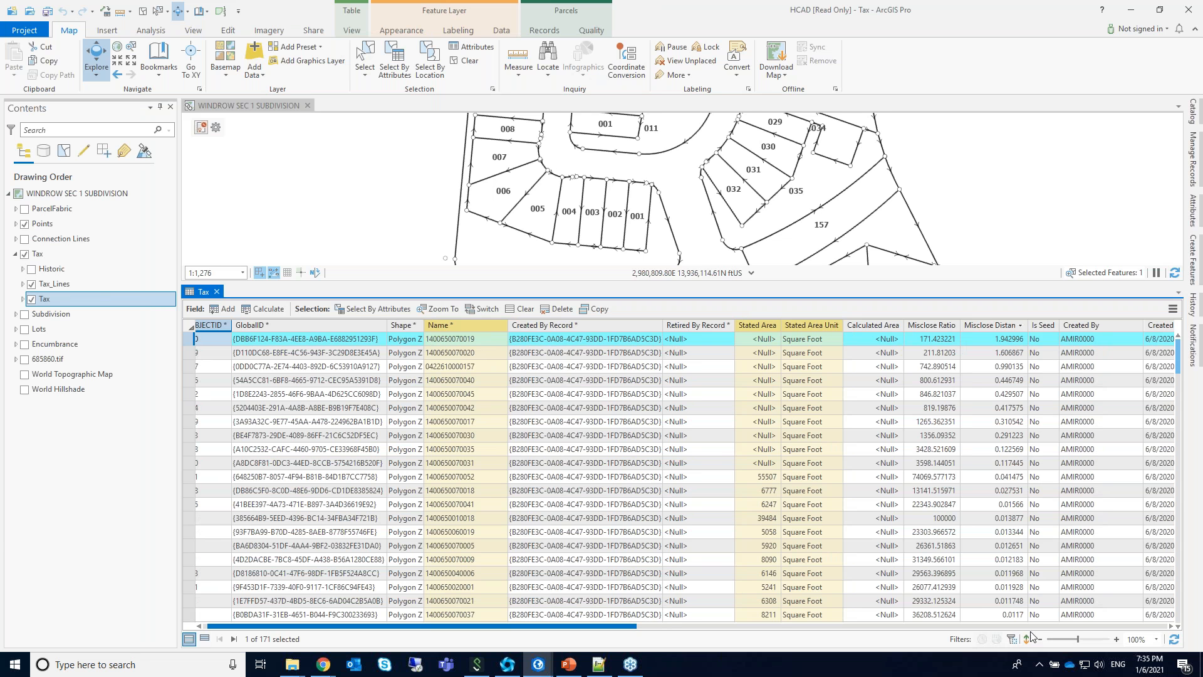
click(719, 626)
drag(721, 626, 1115, 621)
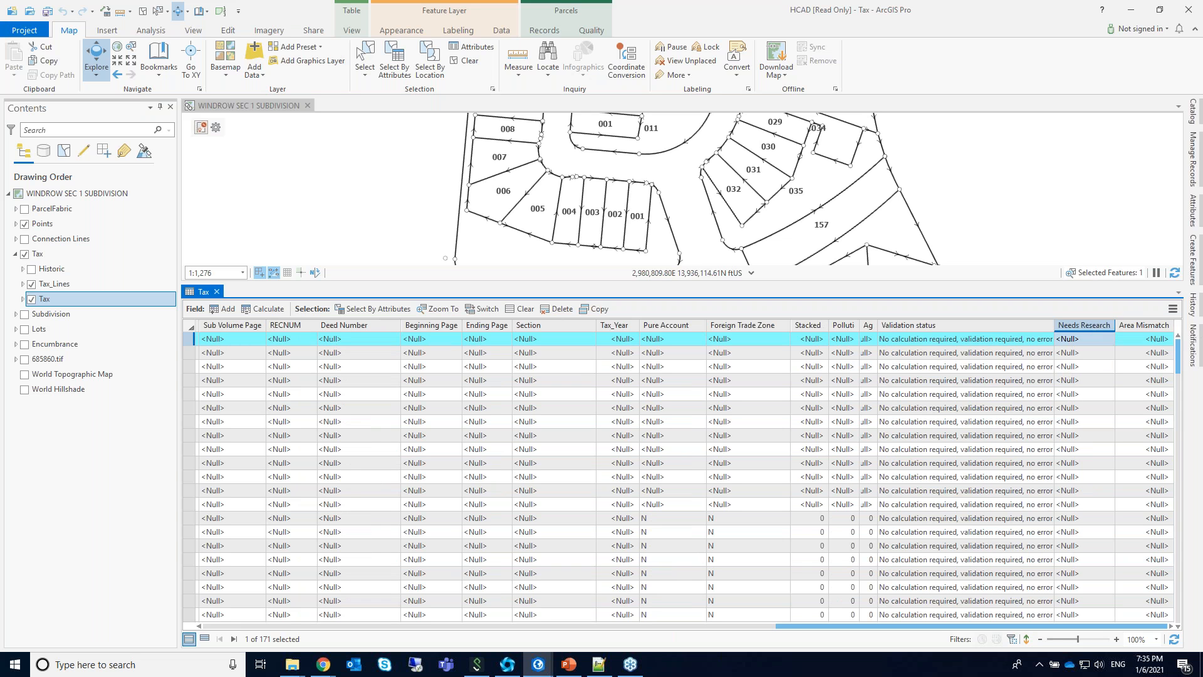
Clear the Tax row selection and start Calculate Field on the Needs Research field with Arcade as the expression type.
key(alt+Tab)
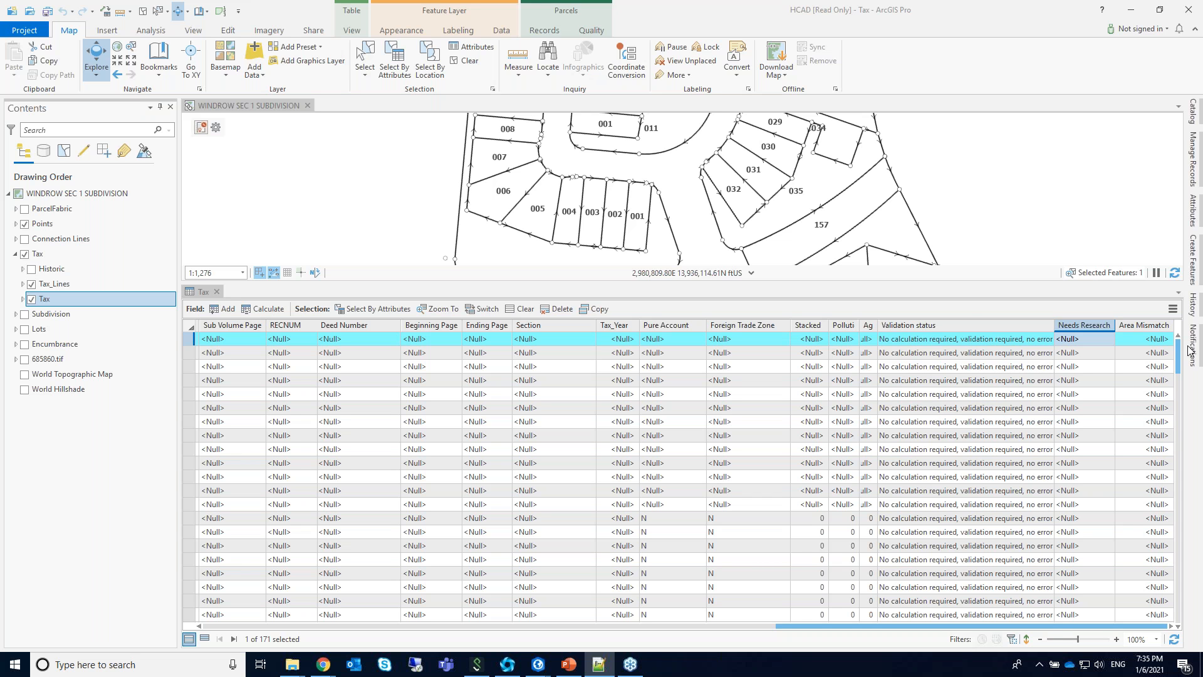
mouse_move(1074, 332)
click(1166, 364)
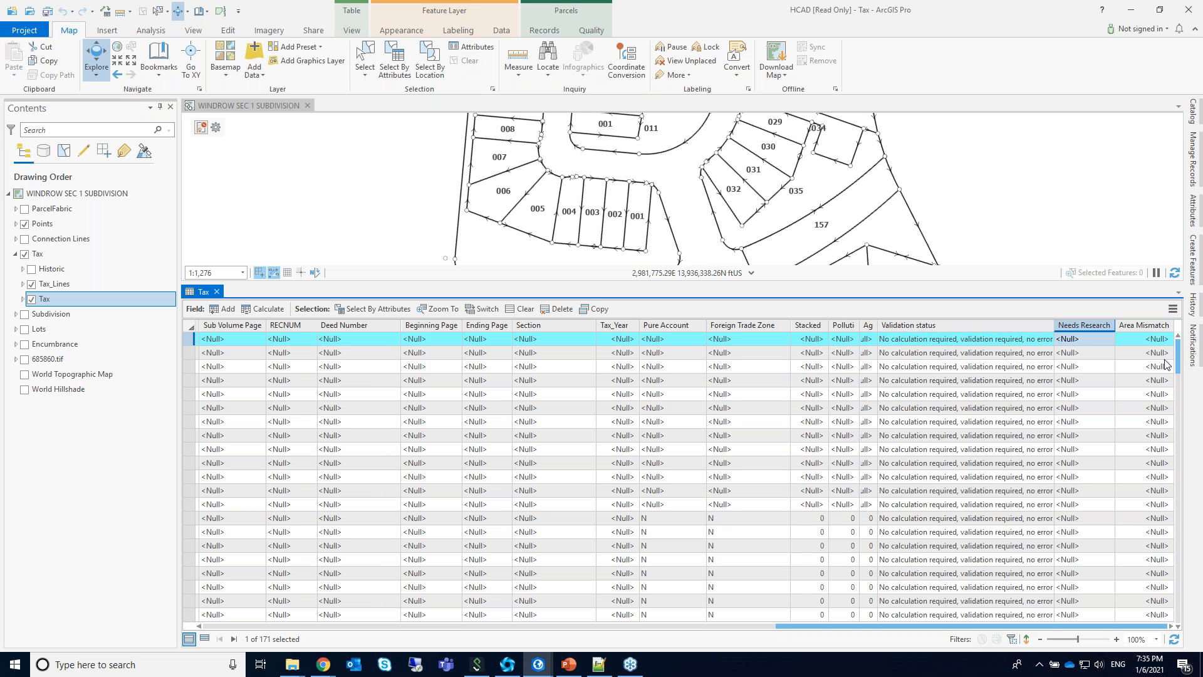
right_click(1072, 328)
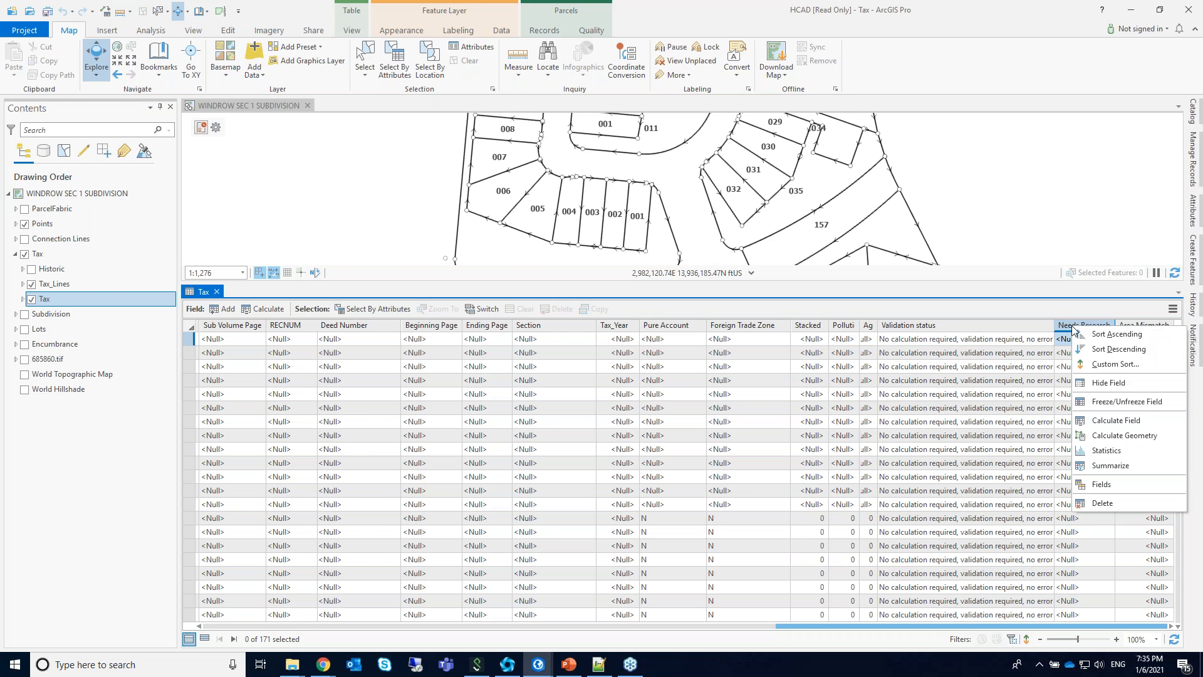
click(1098, 422)
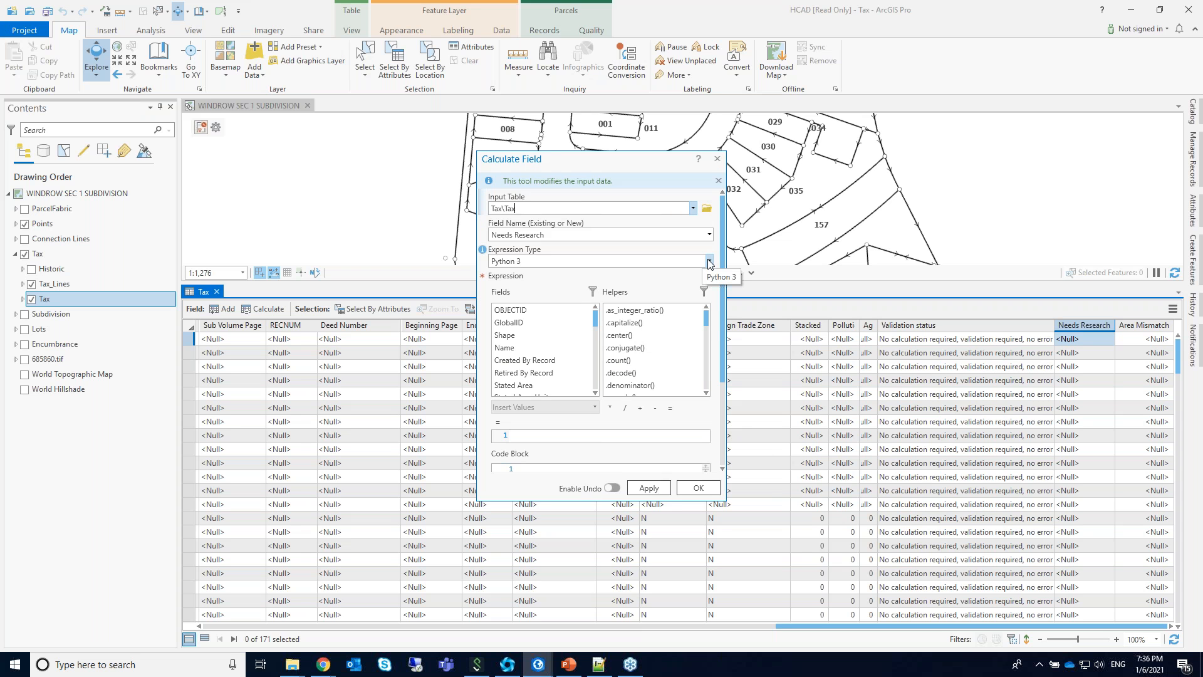
click(709, 261)
click(667, 286)
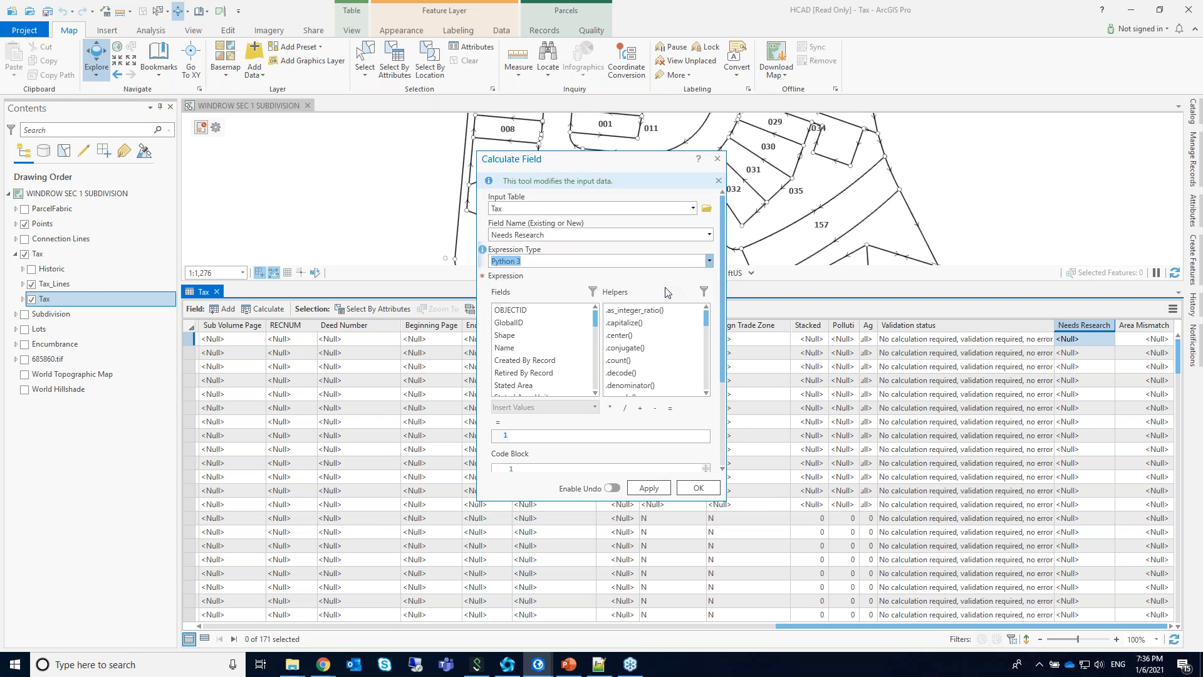
Calculate Needs Research with the validated expression iif(($feature.MiscloseRatio<1000),1,0), and close the Calculate Field dialog.
click(634, 459)
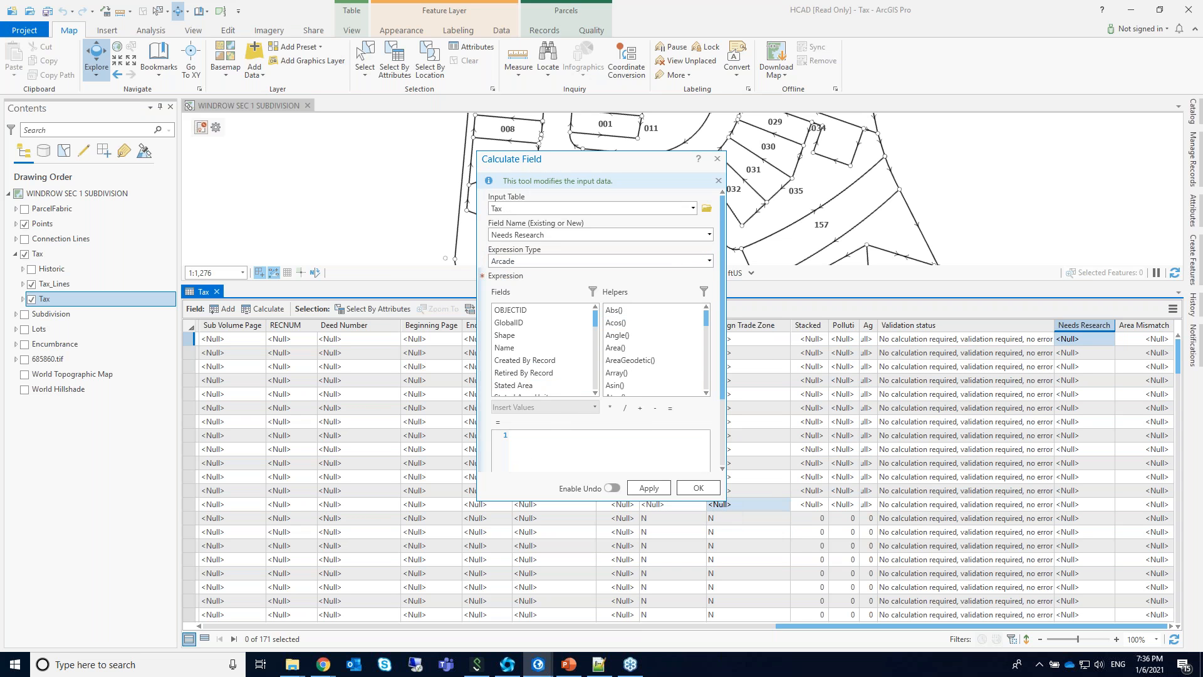
drag(751, 491, 782, 582)
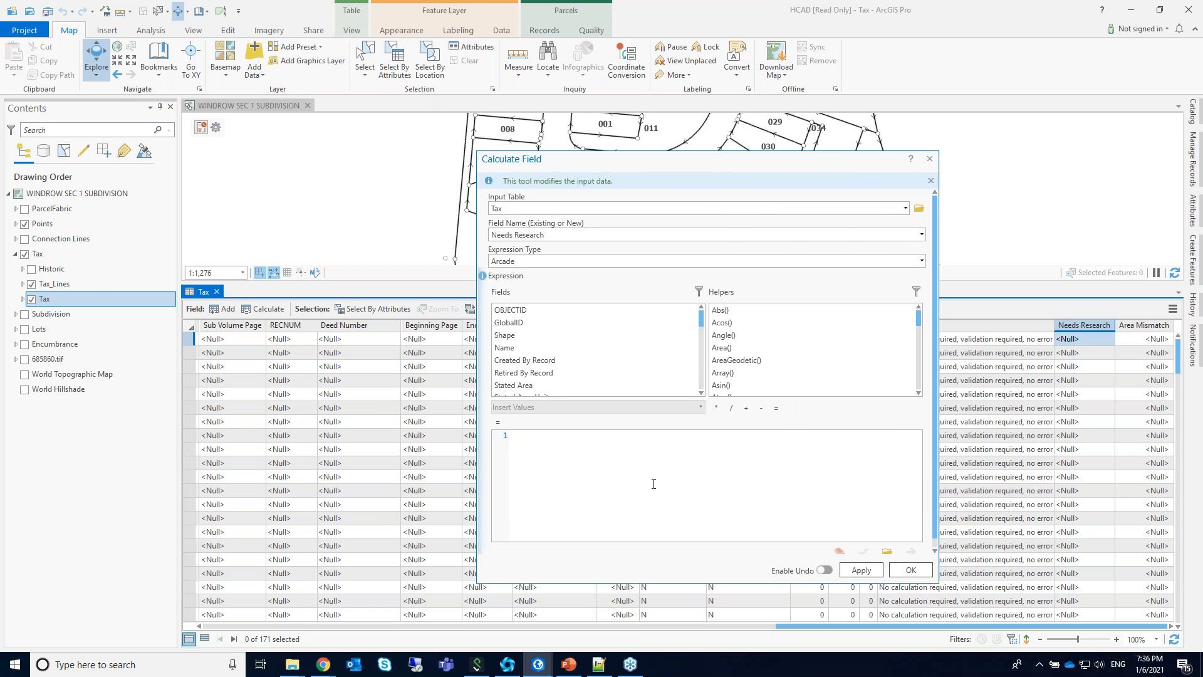
text(iif(($feature.MiscloseRatio<1000),1,0))
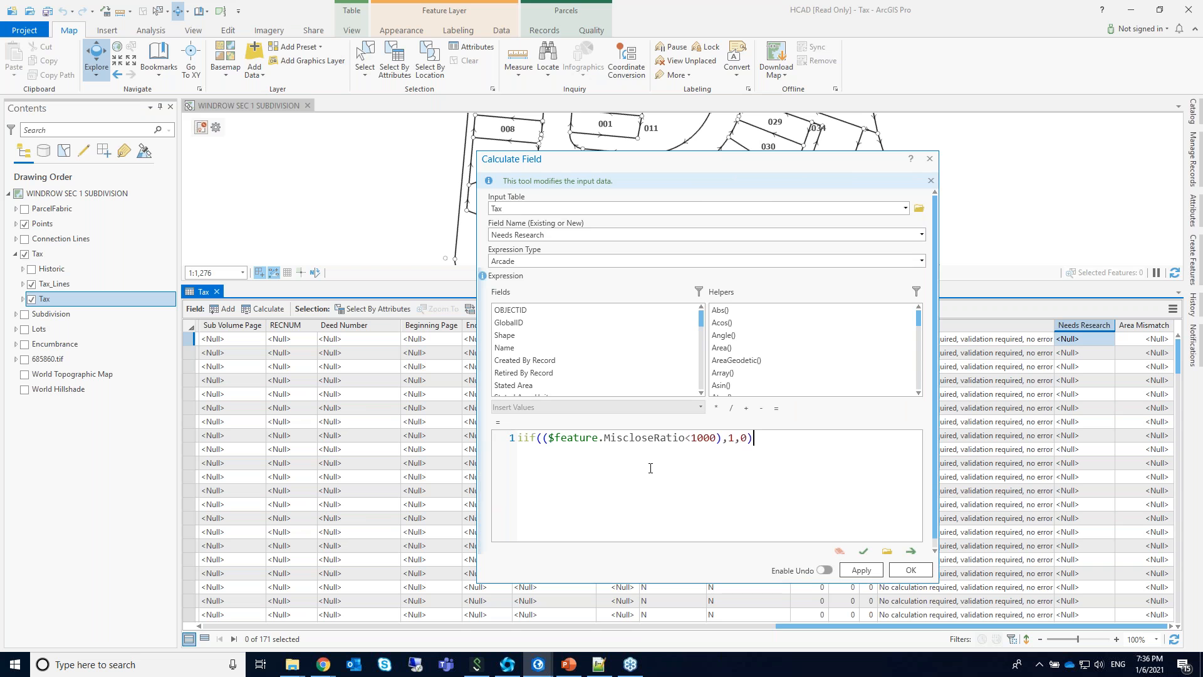
scroll(650, 468, up, 1)
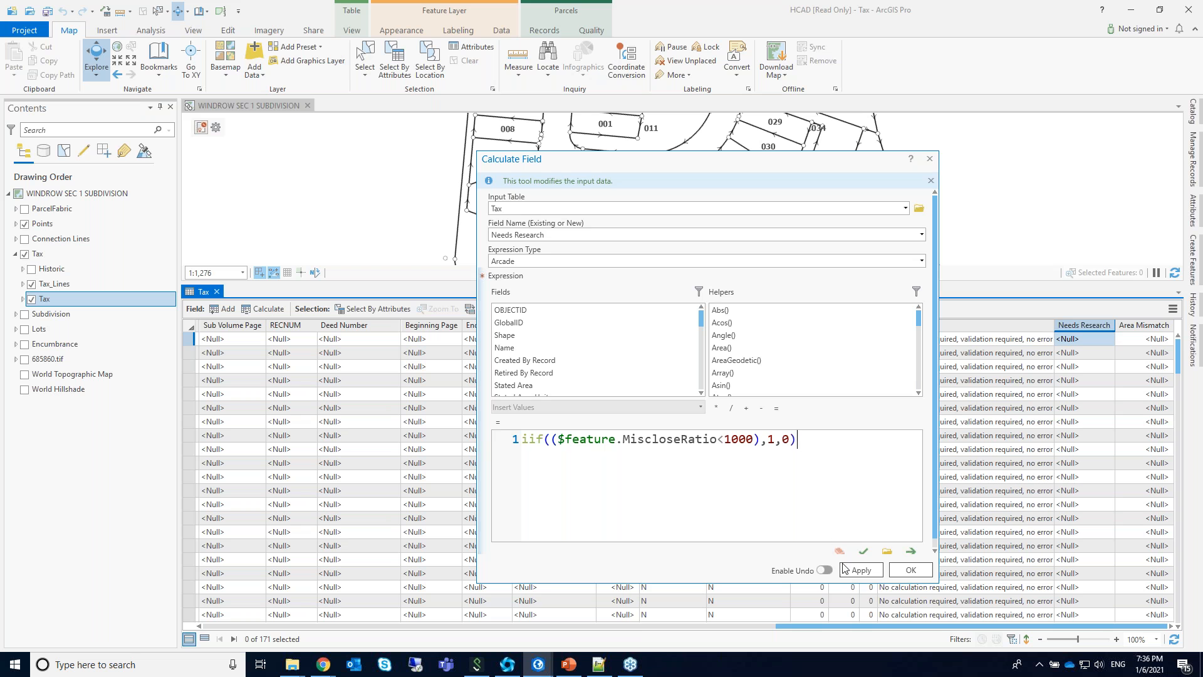
click(864, 552)
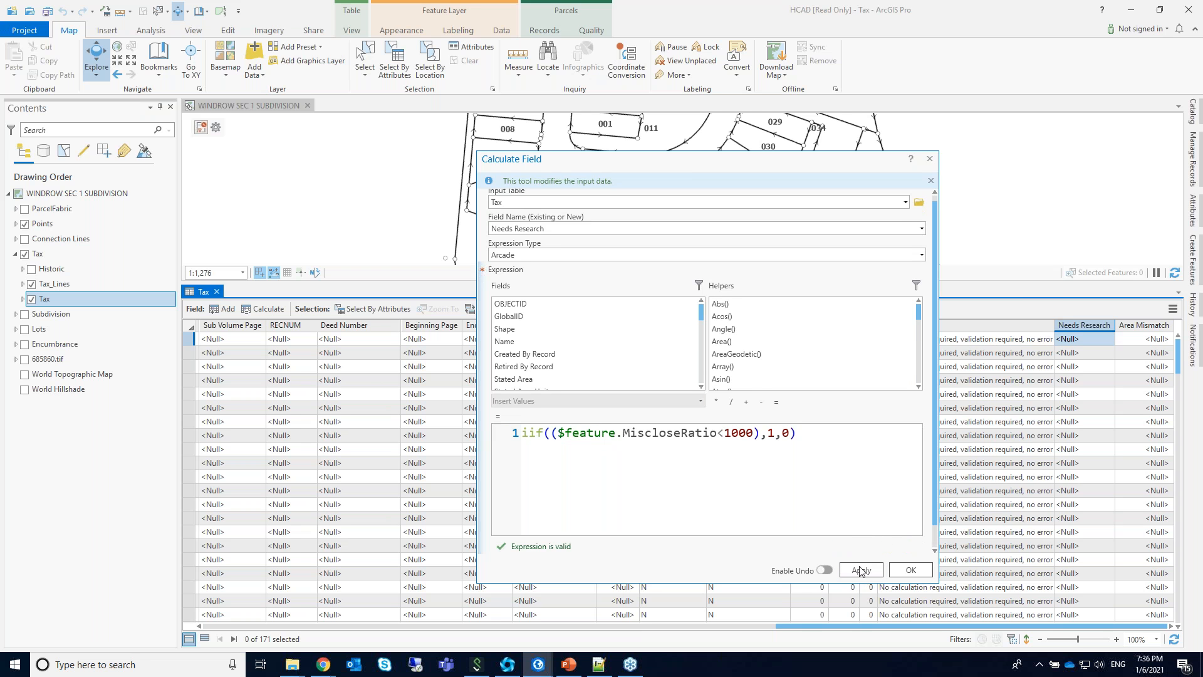
click(859, 571)
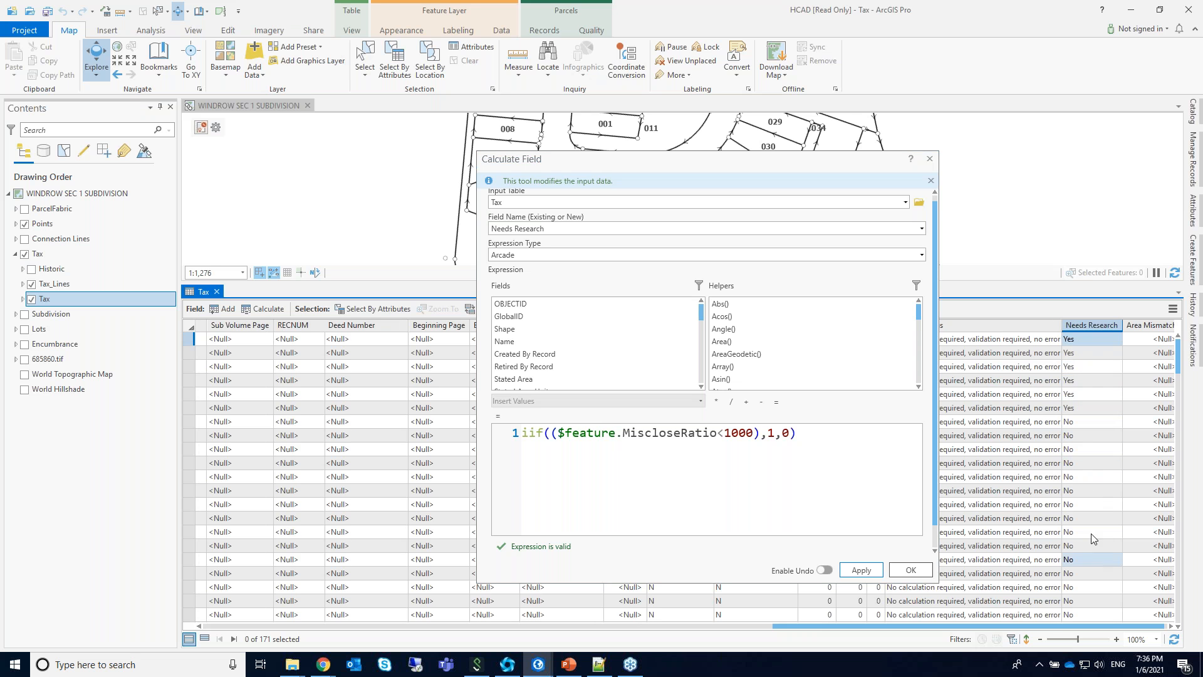
click(929, 159)
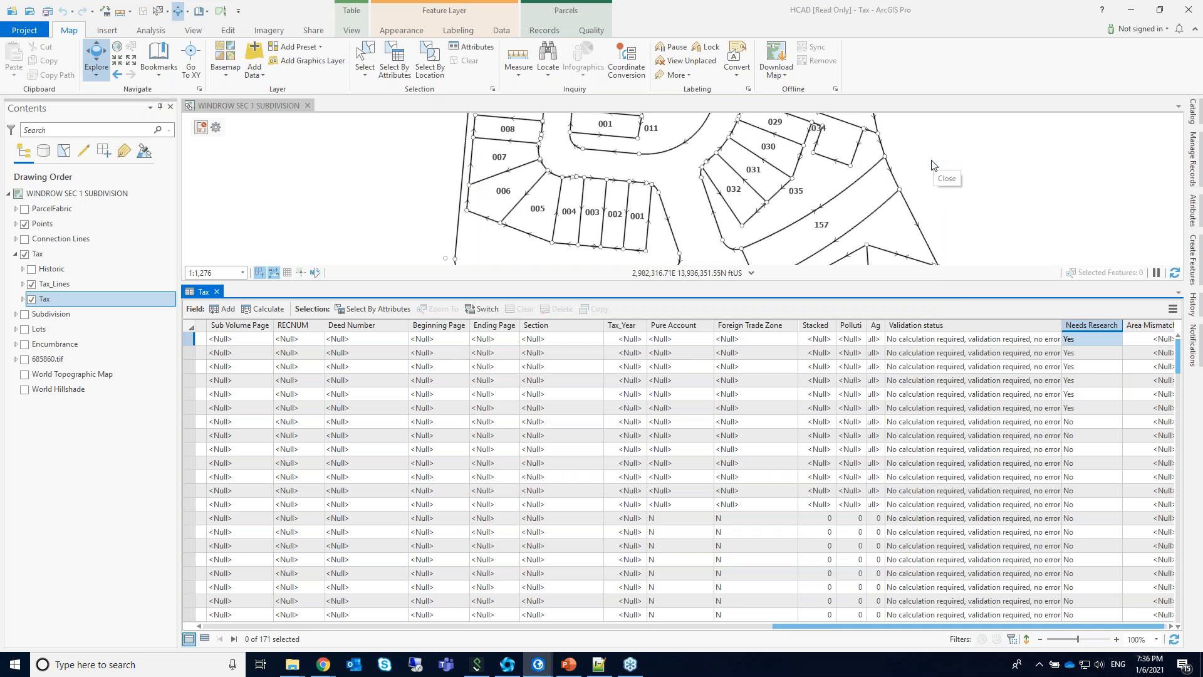
Start Calculate Field on the Tax table's Area Mismatch field, enlarge the dialog, and set the expression type to Arcade.
right_click(1151, 326)
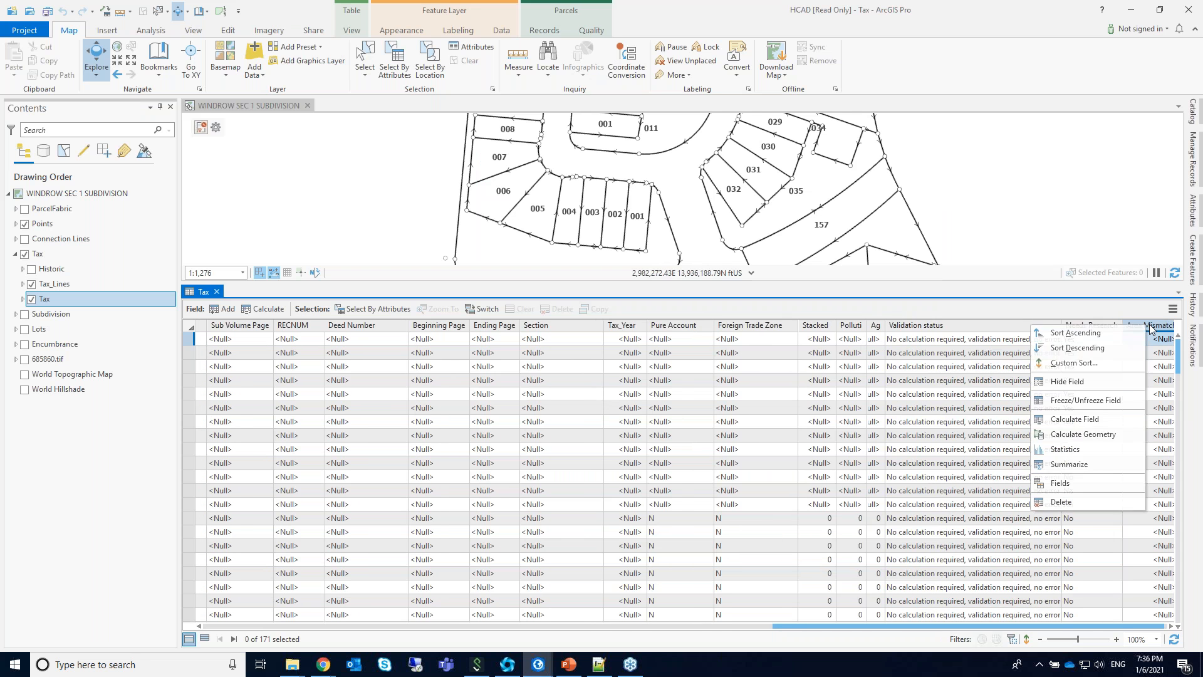
click(1068, 425)
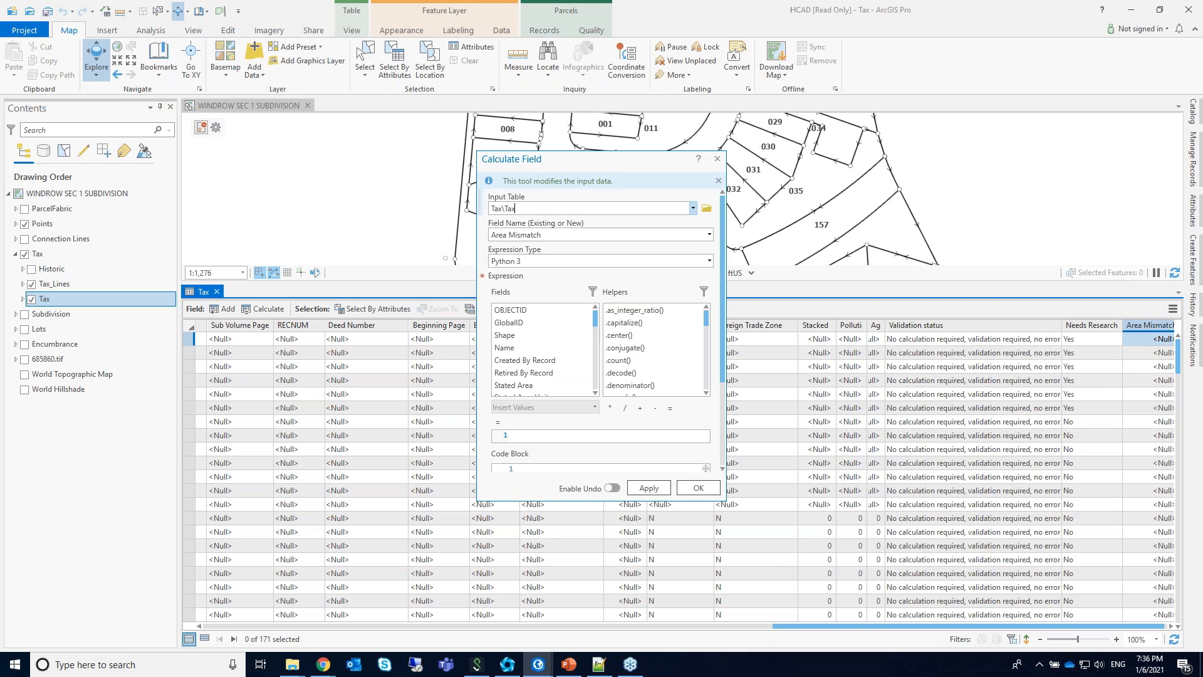
key(alt+Tab)
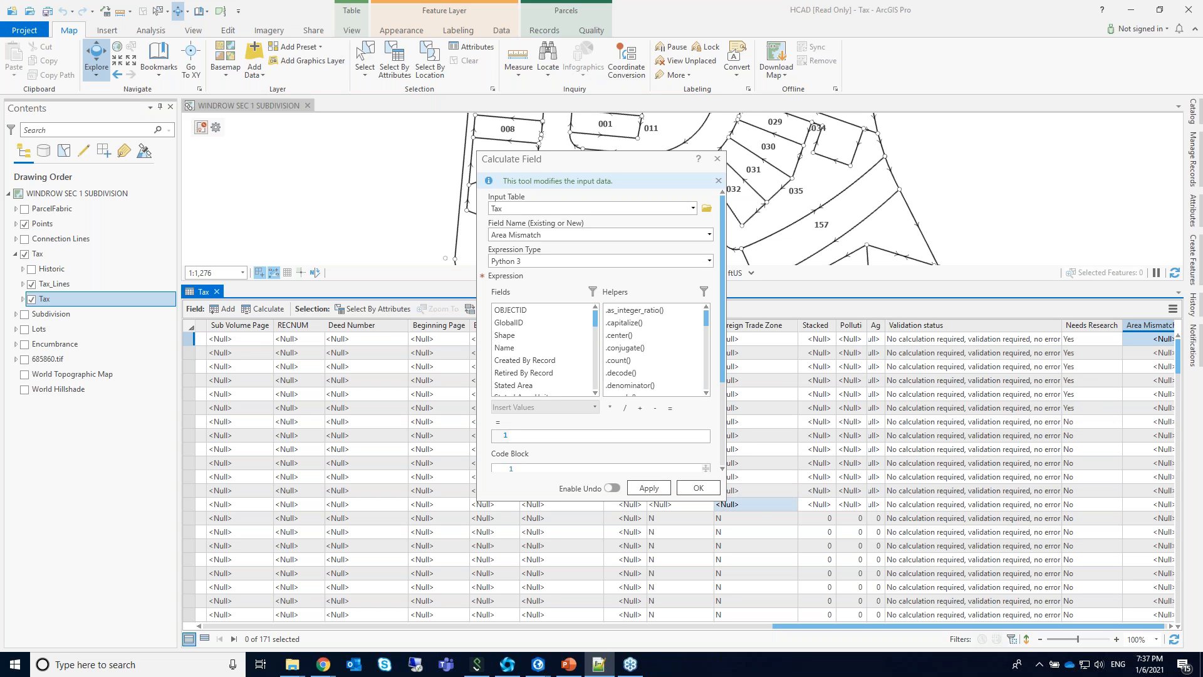
click(734, 507)
drag(733, 508, 980, 623)
click(616, 483)
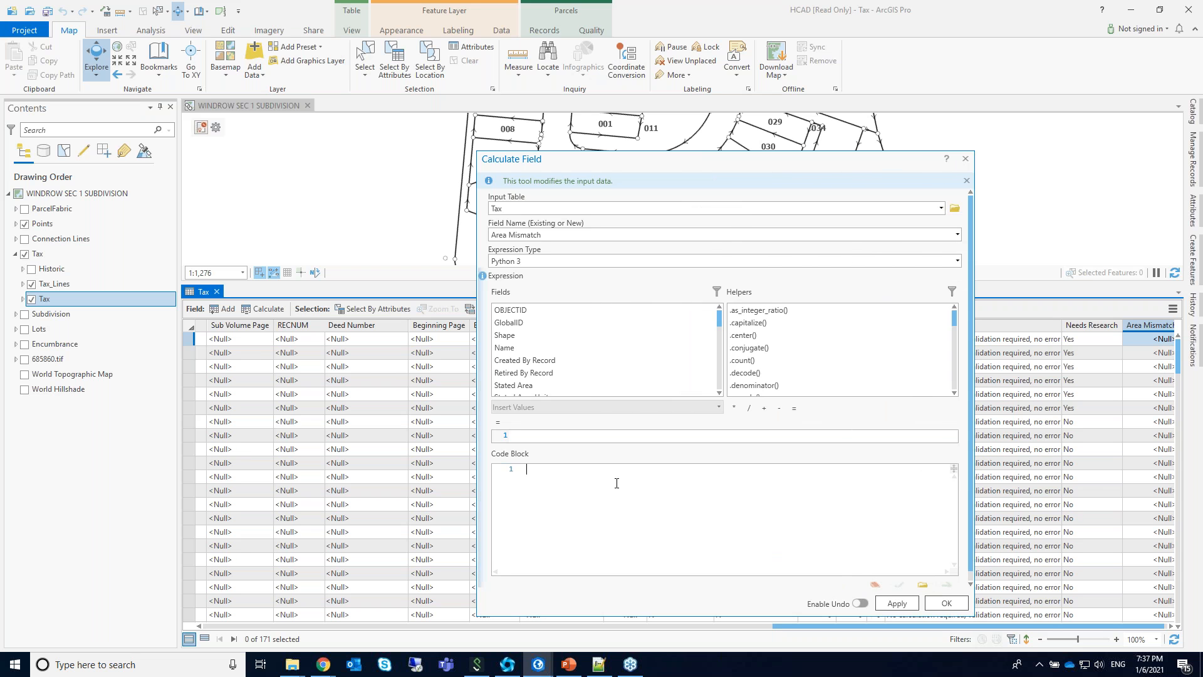
click(957, 261)
click(857, 287)
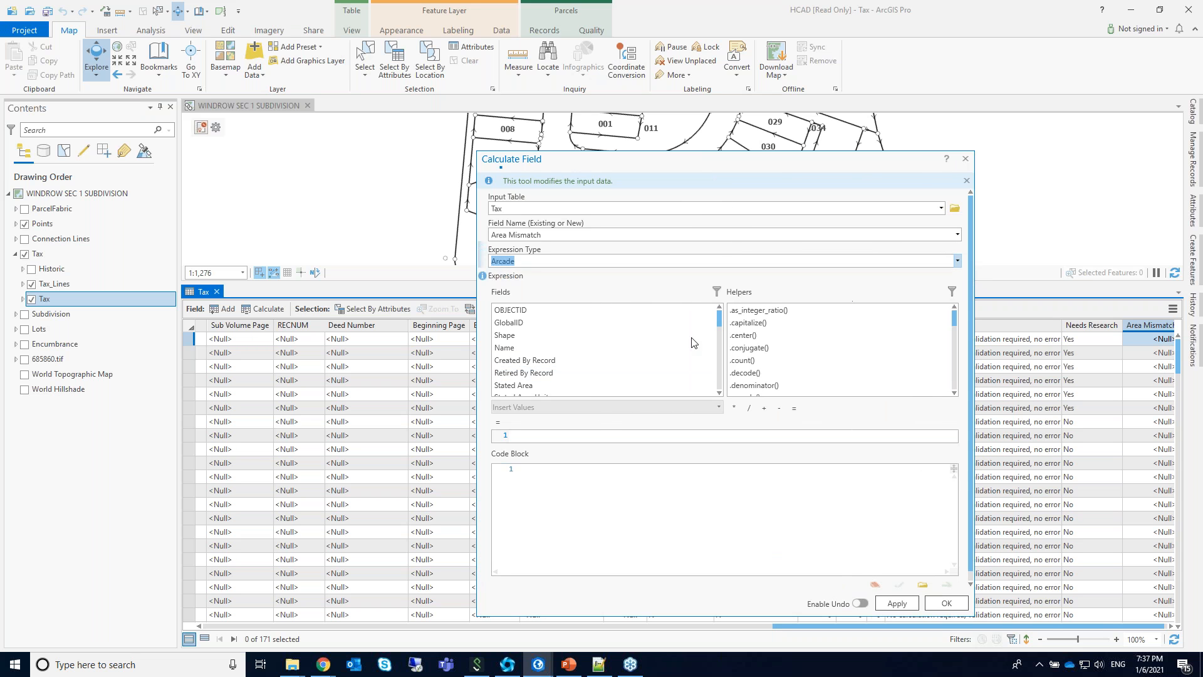
Calculate Area Mismatch with Arcade, returning DeltaArea as abs(ShapeArea - StatedArea) using Area($feature, 'feet') and $feature.statedarea, or 0 when statedarea is empty.
click(551, 471)
text(var DeltaArea=0; if (!IsEmpty($feature.statedarea)) {     var ShapeArea = Area($feature, 'feet');     var StatedArea = $feature.statedarea;     DeltaArea = abs(ShapeArea - StatedArea); } return DeltaArea;)
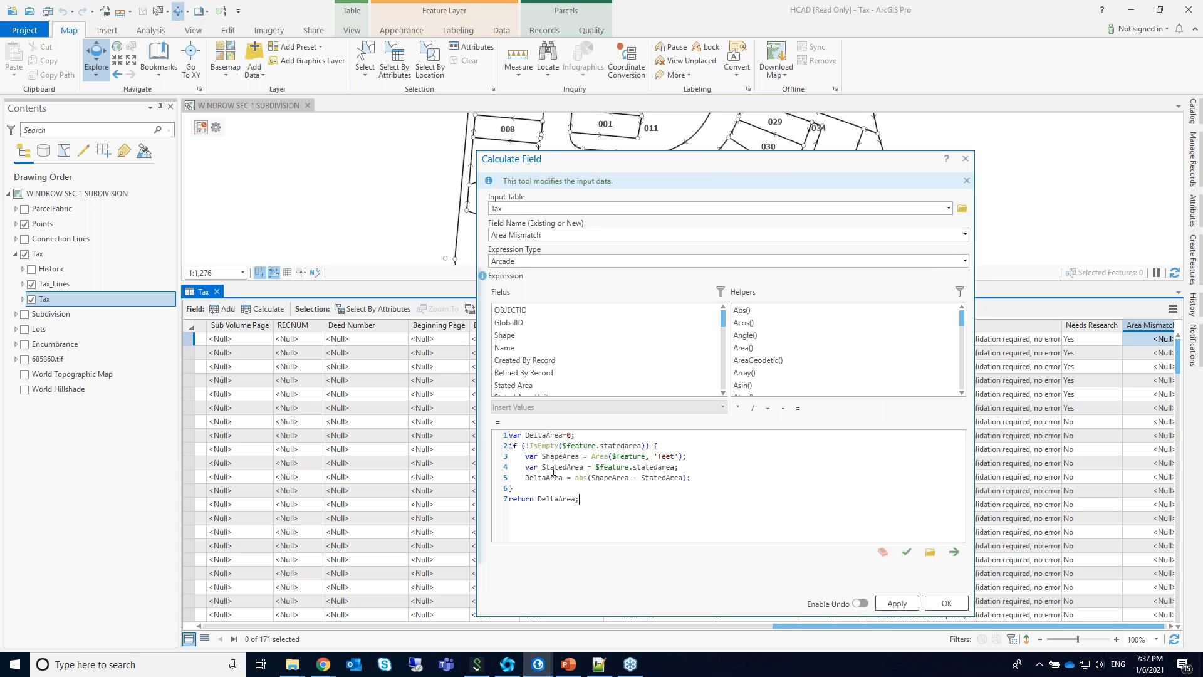
ctrl+scroll(639, 481, up, 3)
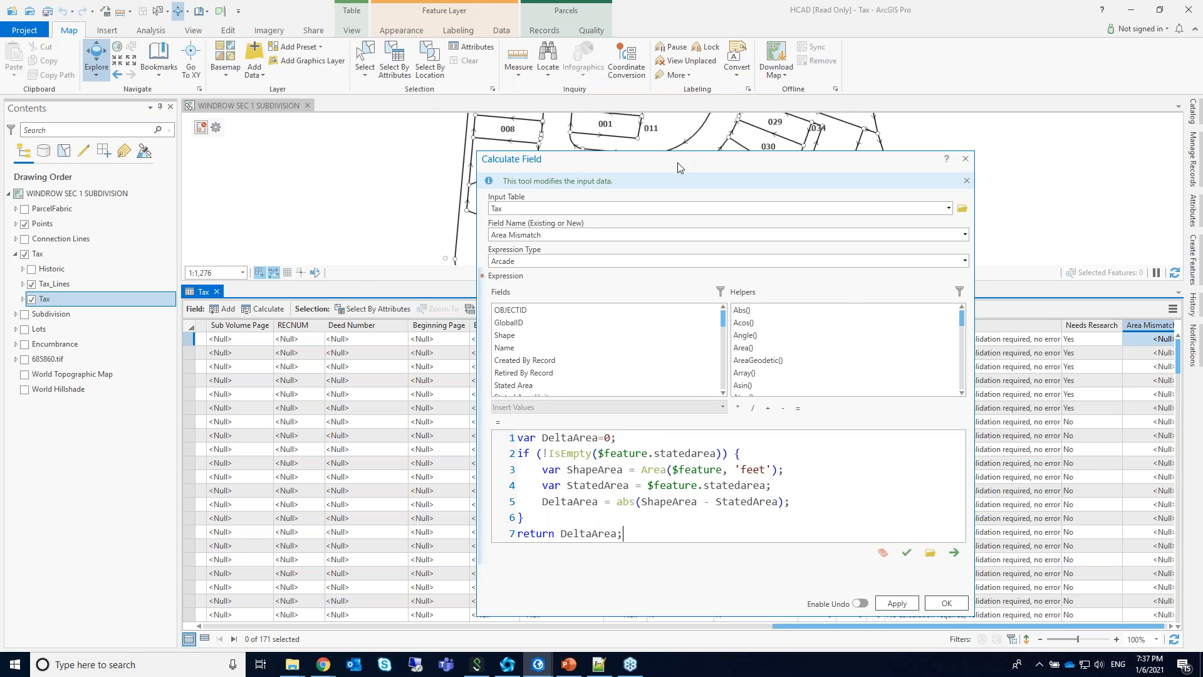
drag(664, 165, 428, 44)
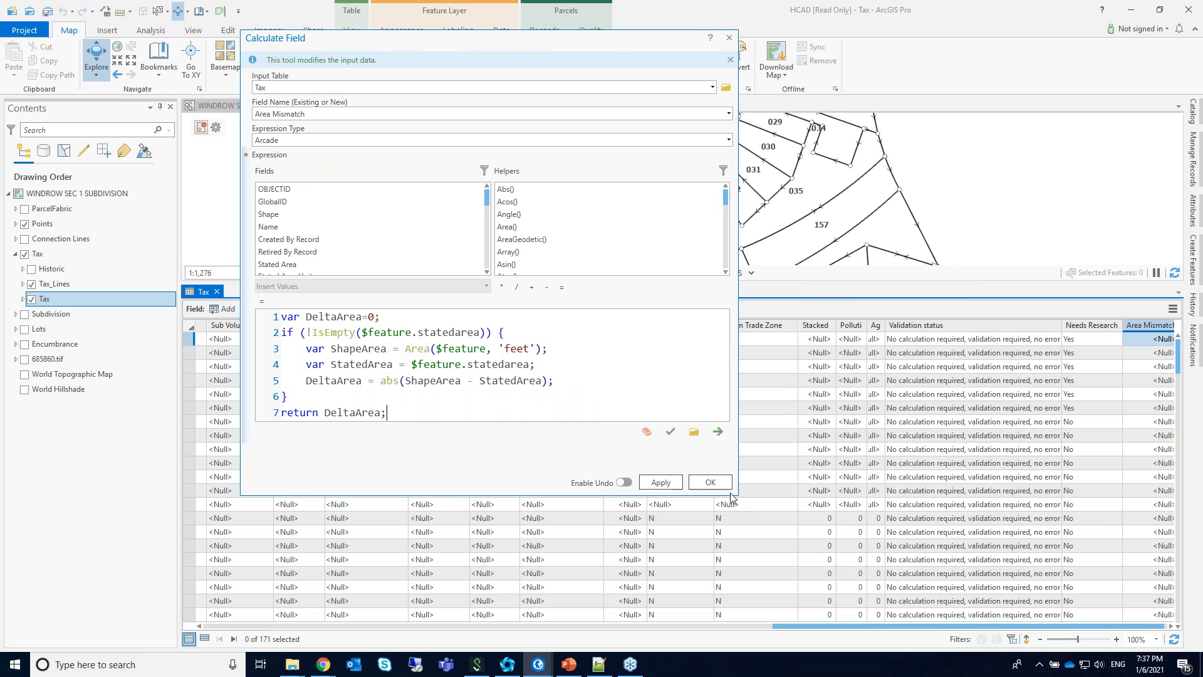
drag(739, 498, 739, 586)
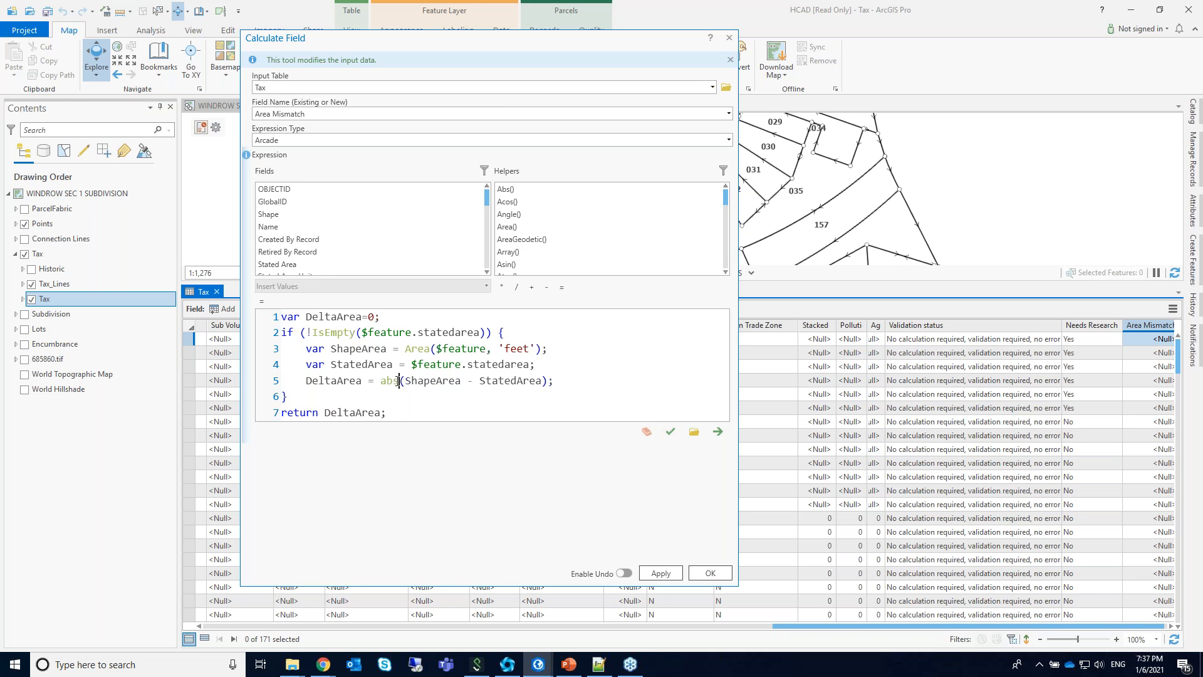
scroll(385, 383, up, 2)
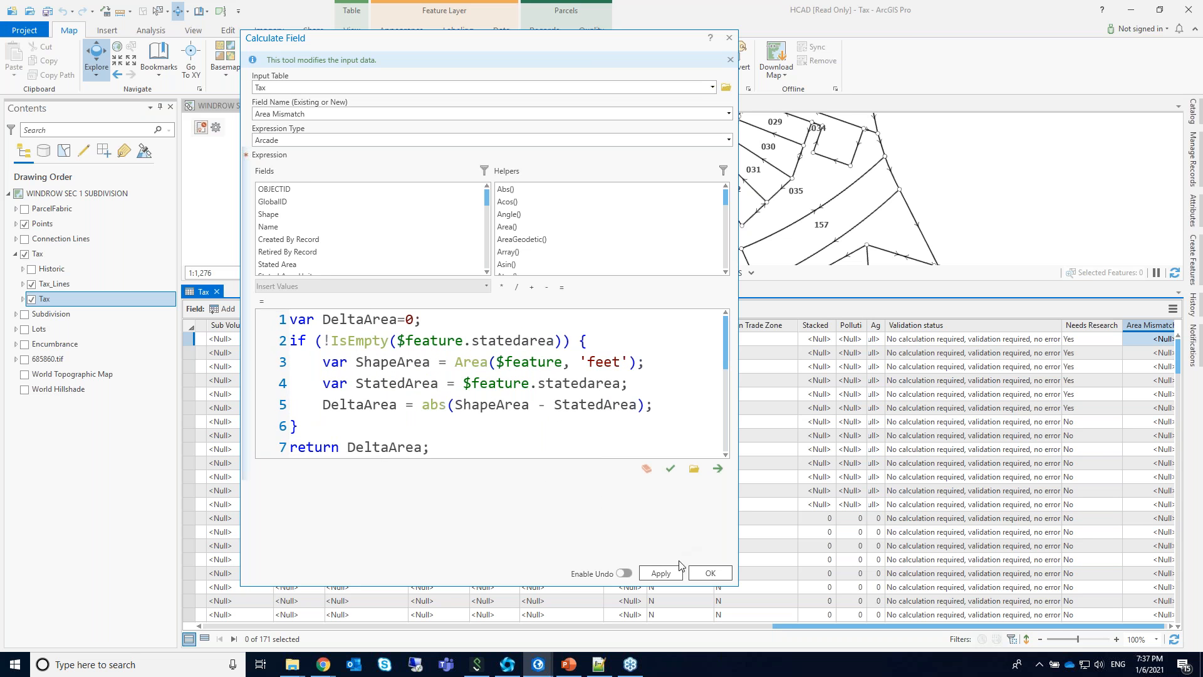
click(709, 573)
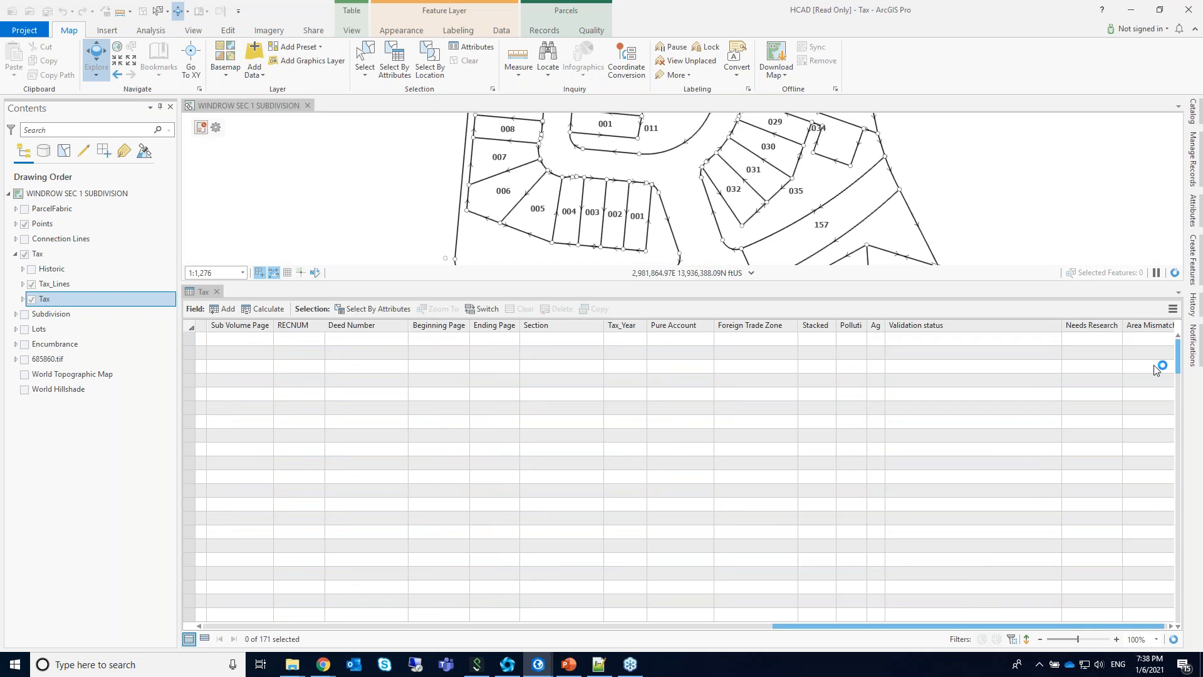
Sort the Tax table by Area Mismatch in descending order to examine the largest mismatches.
right_click(1144, 323)
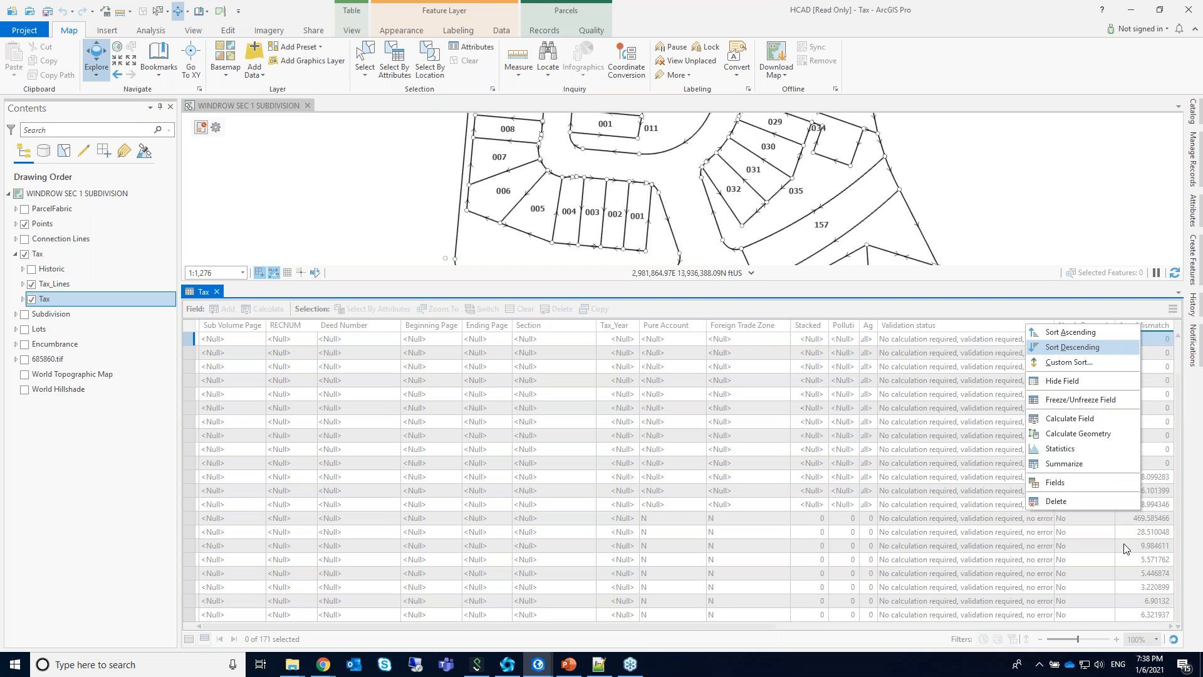
click(1059, 350)
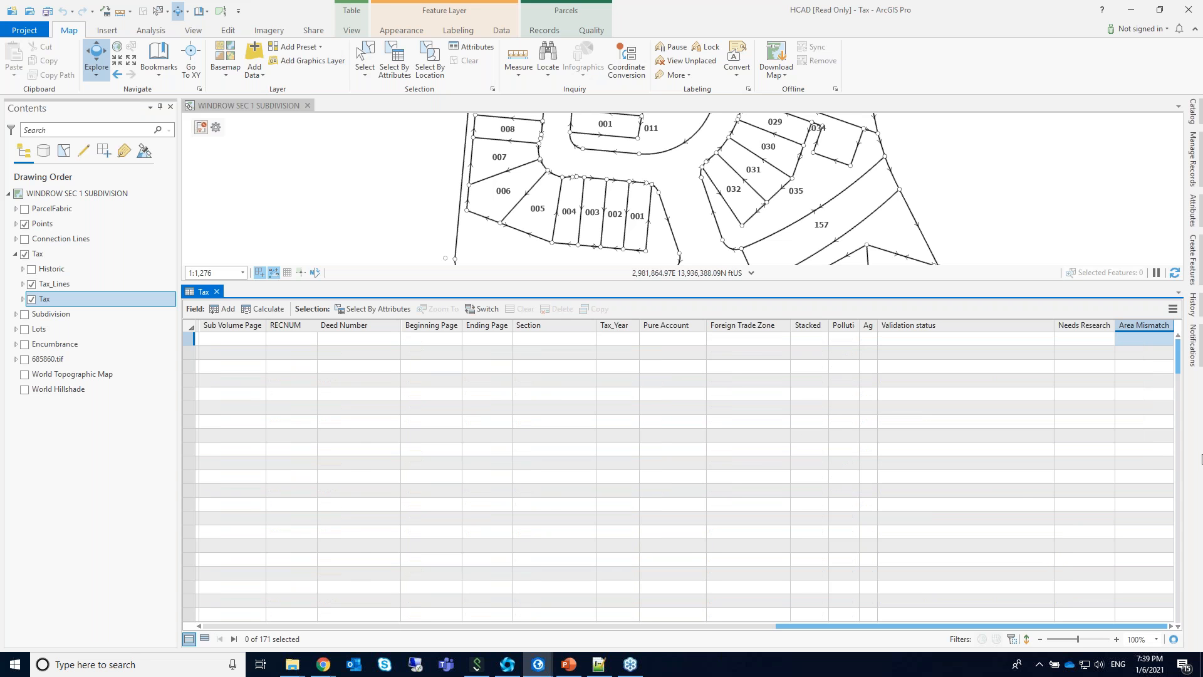
click(1144, 342)
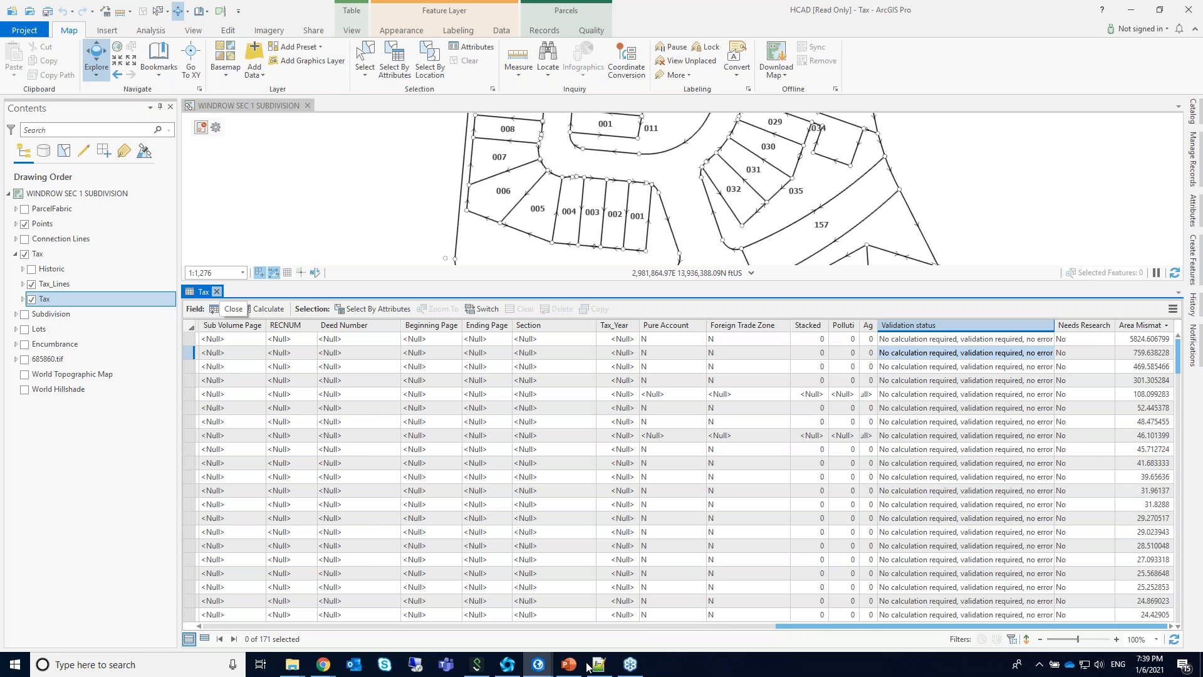
key(alt+Tab)
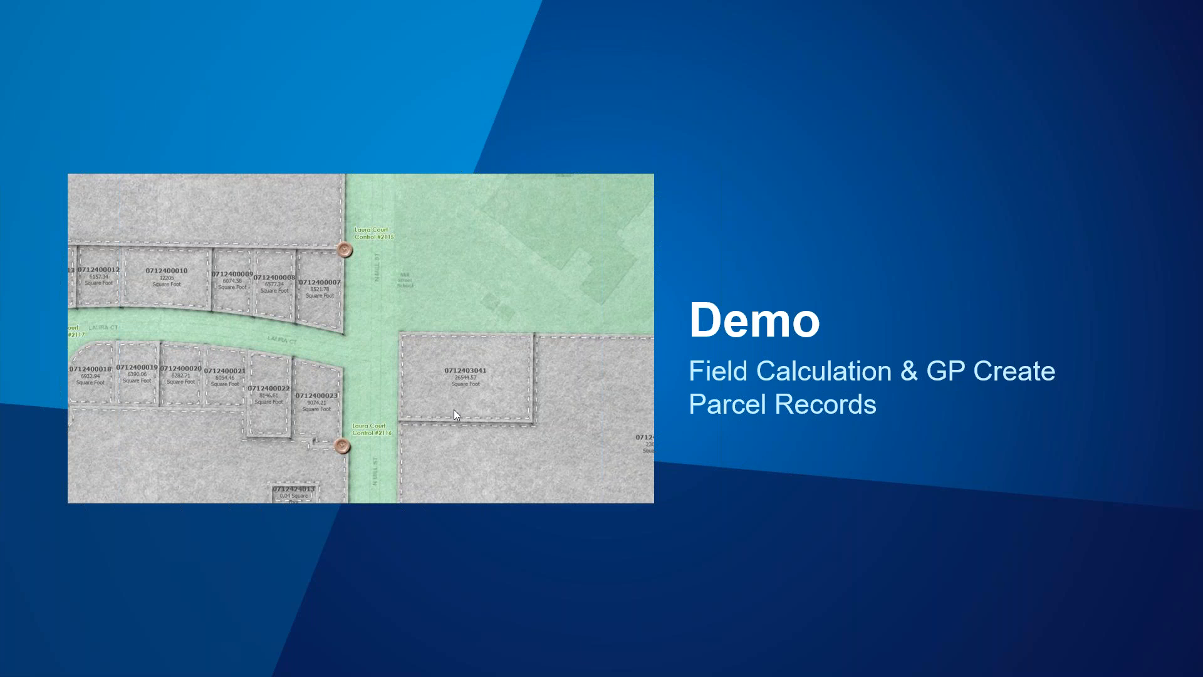
click(650, 509)
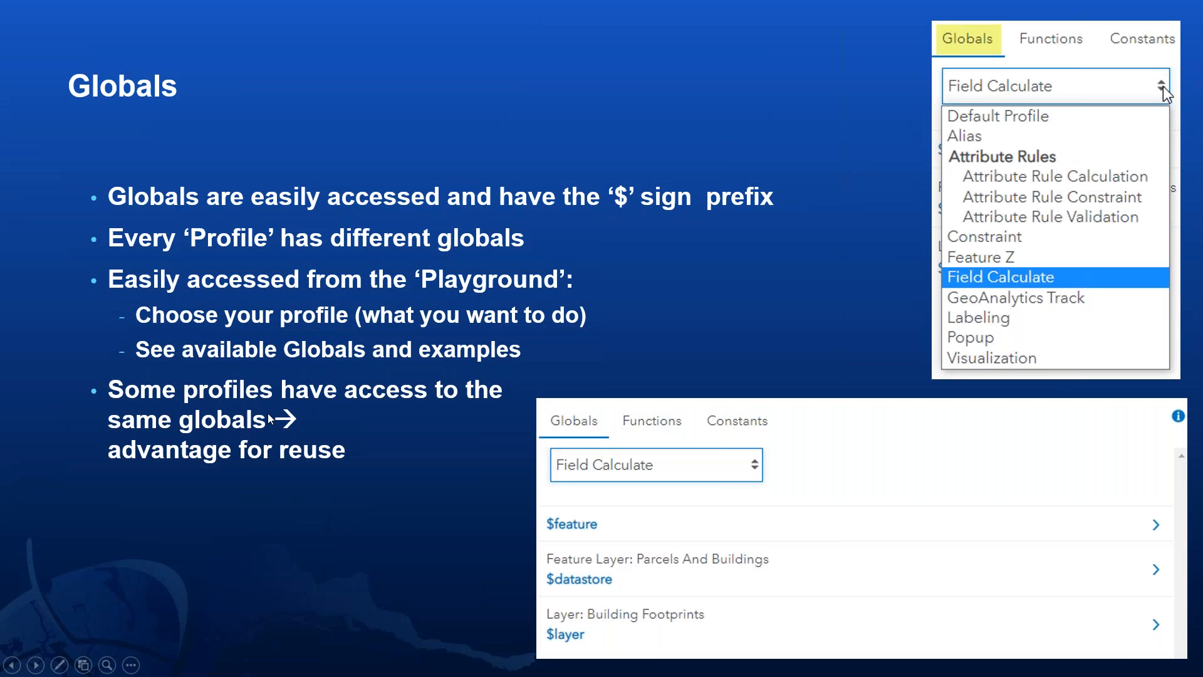